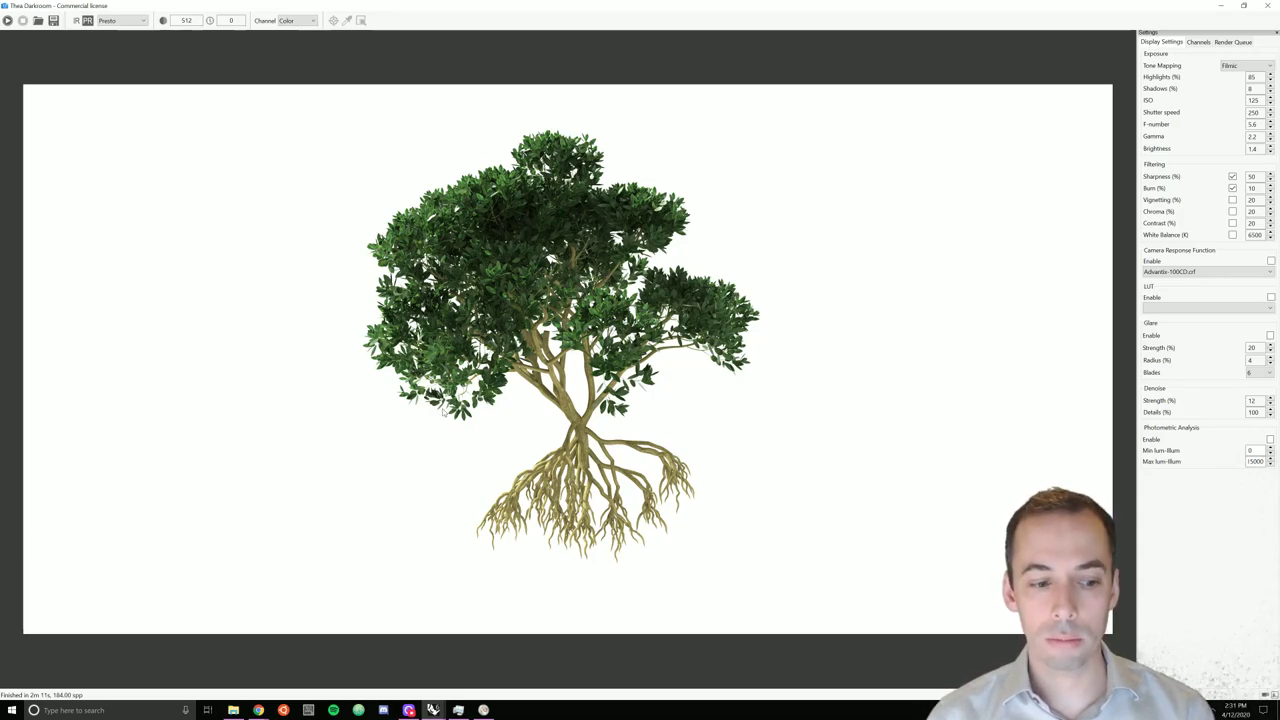
Browse Thea's free Model Libraries page, then the xfrog shop's XfrogPlants library listings at $99.
mouse_move(260, 706)
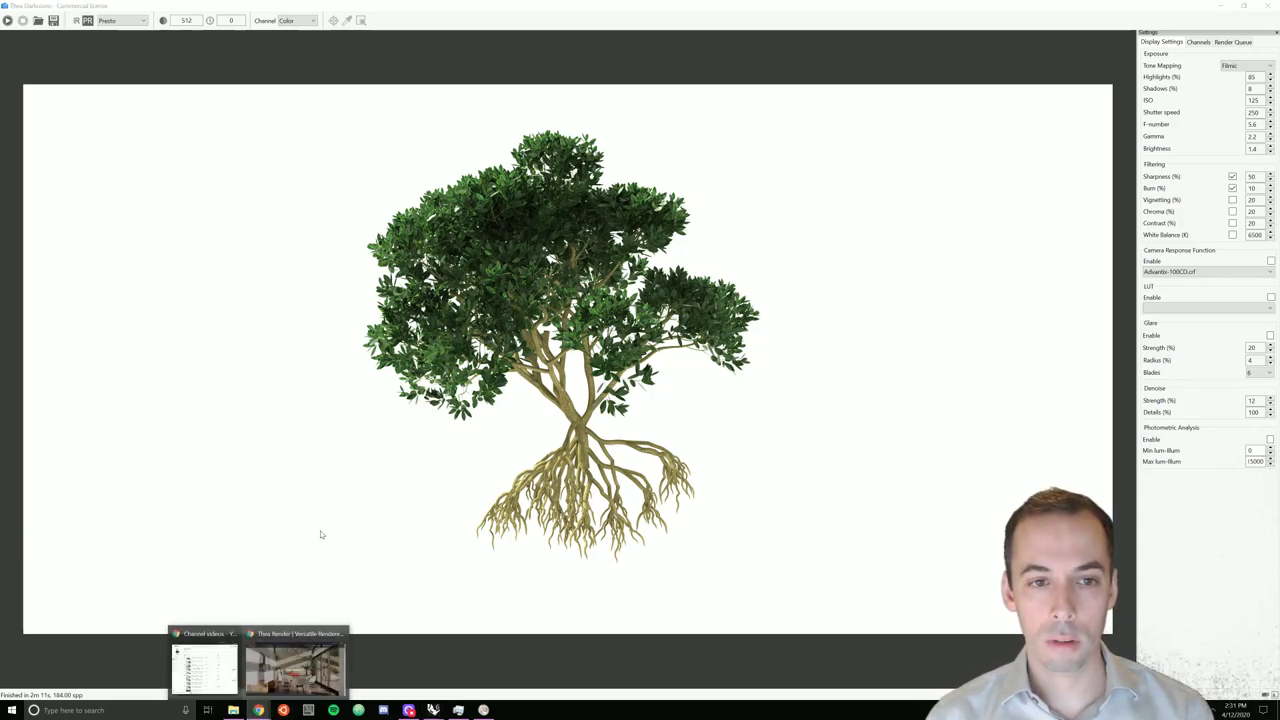
click(295, 662)
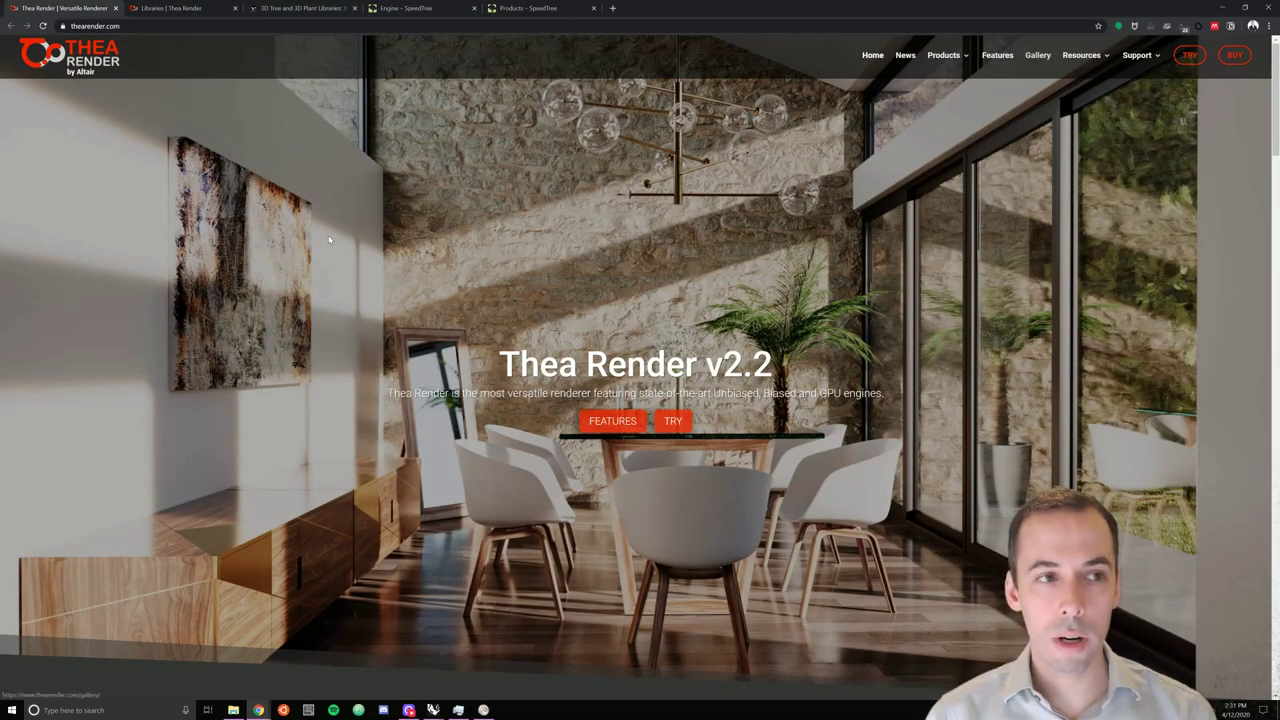
click(177, 9)
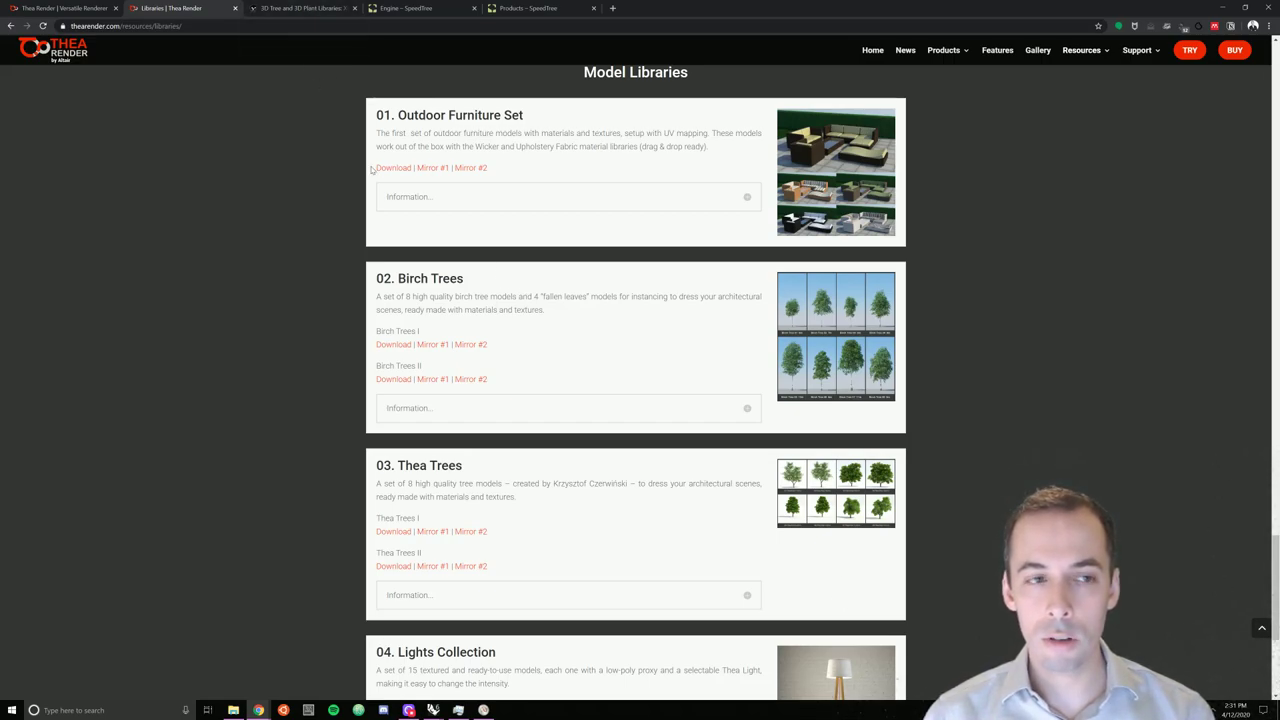
click(310, 9)
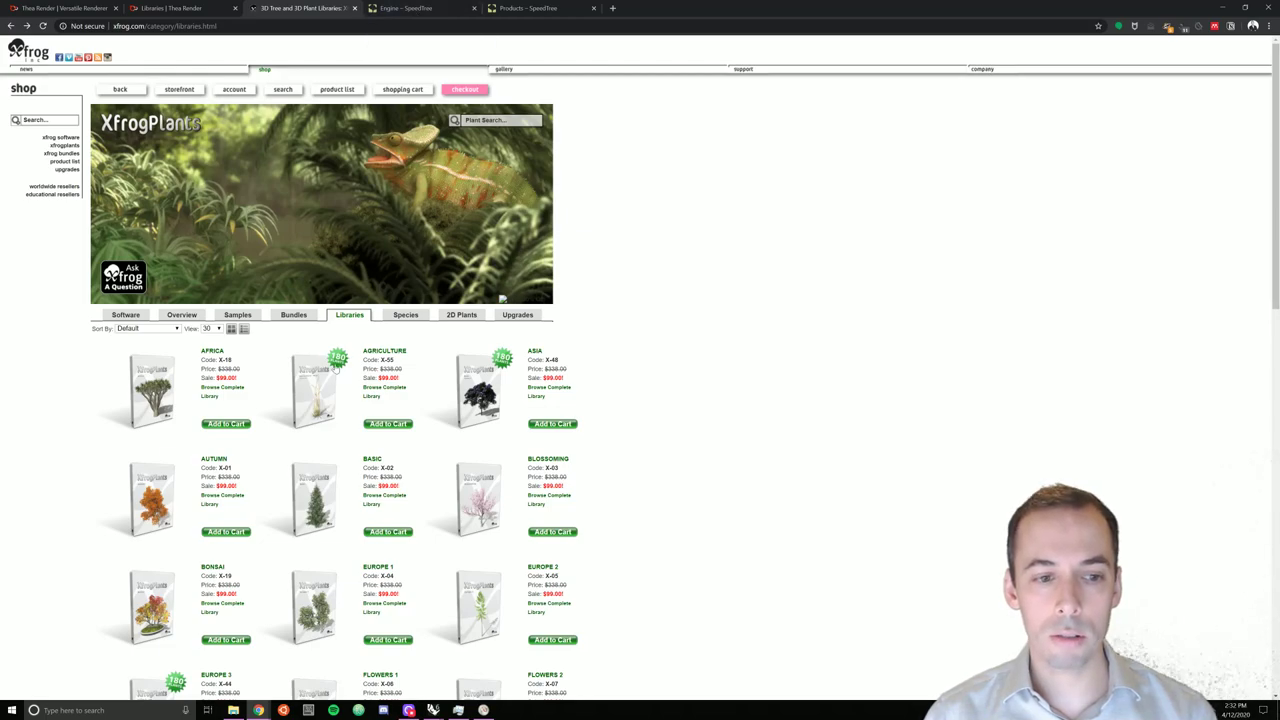
Look over the SpeedTree Engine page and the Cinema v8 tree store, then return to the Darkroom render.
click(398, 10)
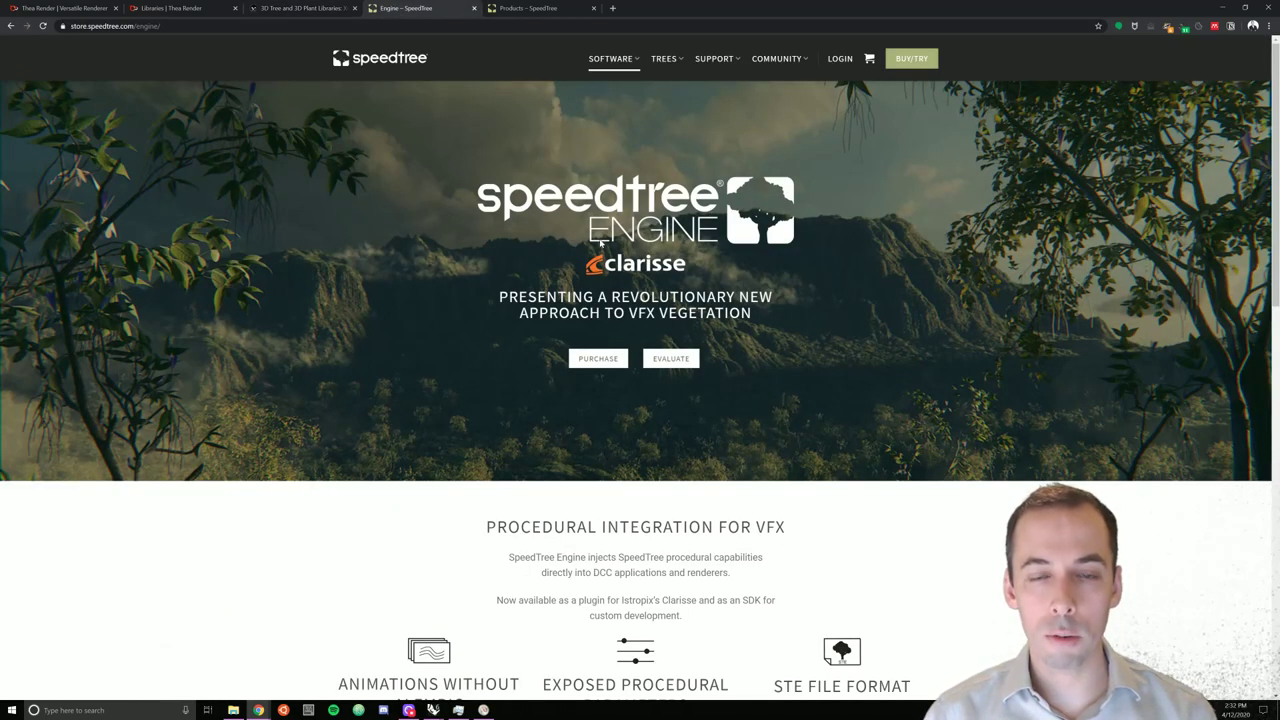
click(528, 9)
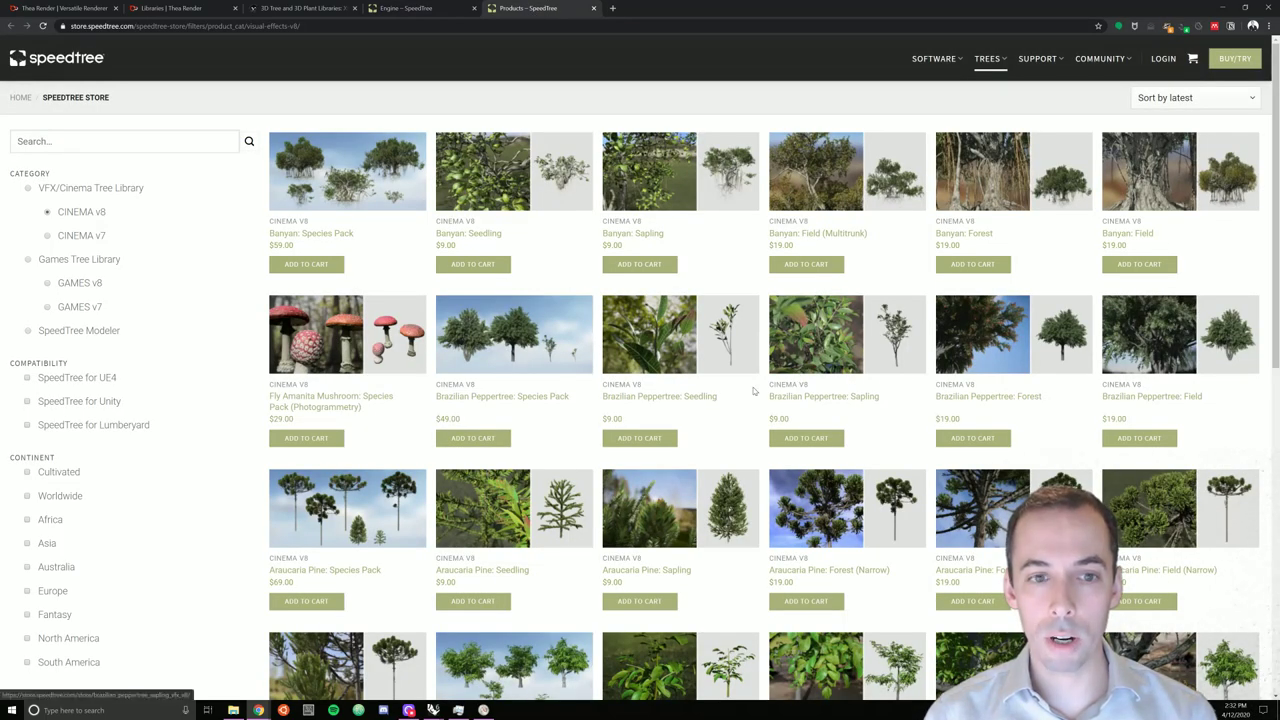
key(alt+Tab)
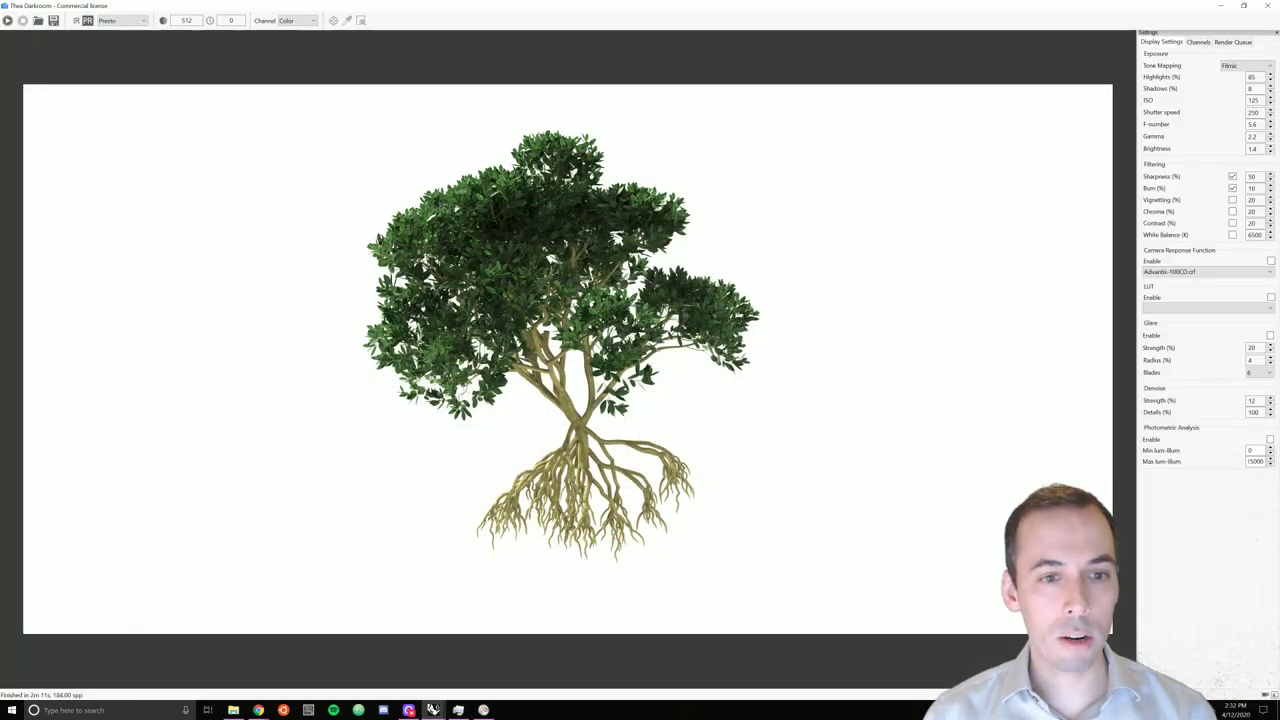
Close Darkroom and start a new Rhino model from the default template without saving the old scene.
click(1271, 5)
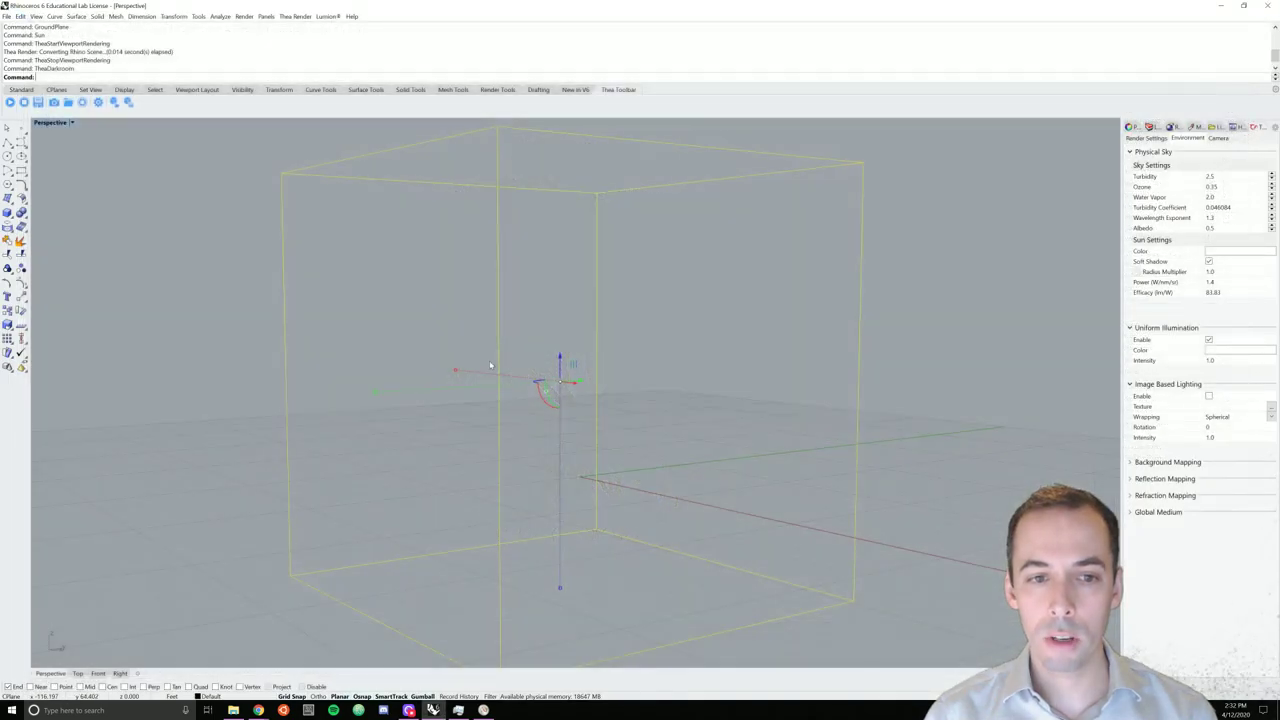
click(8, 16)
click(15, 27)
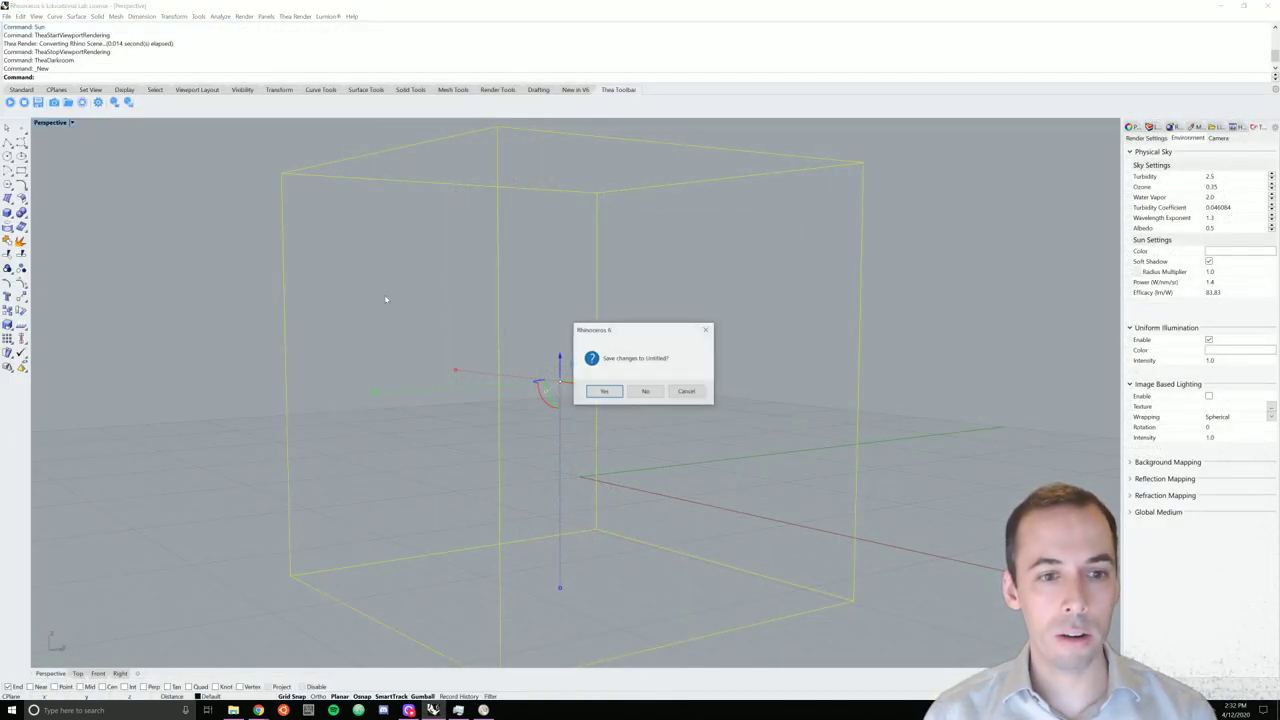
click(646, 391)
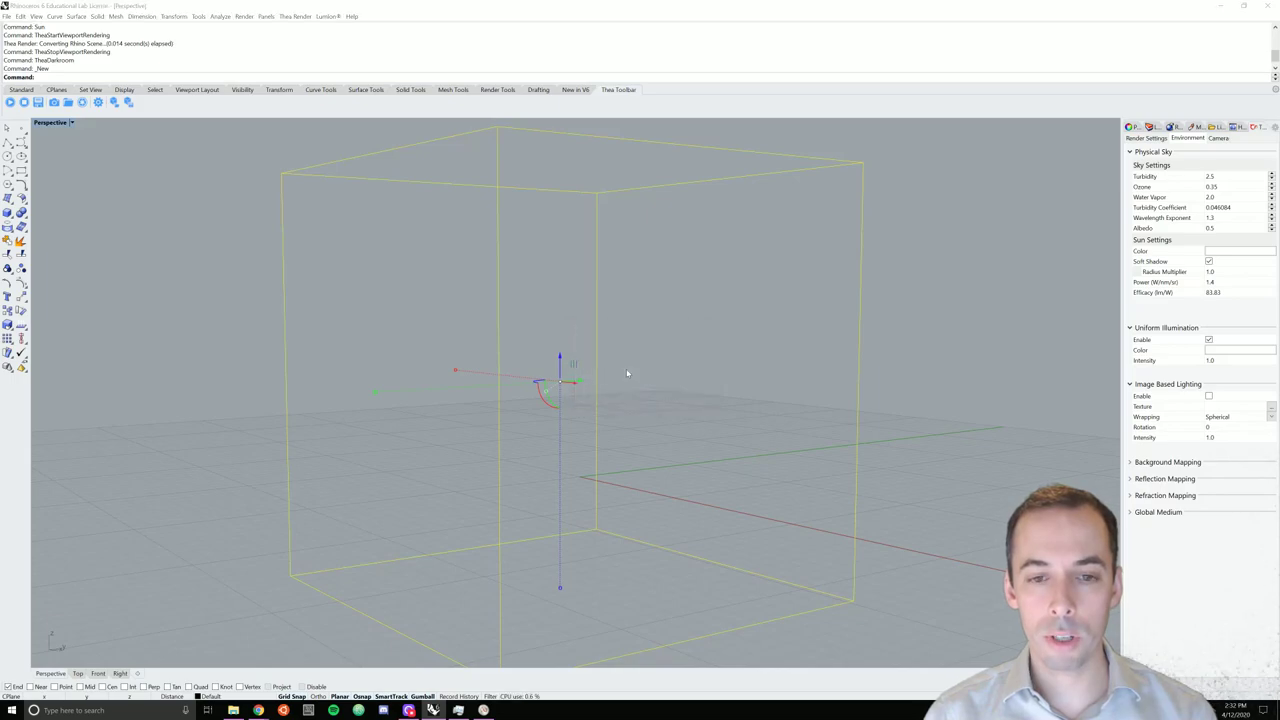
click(634, 580)
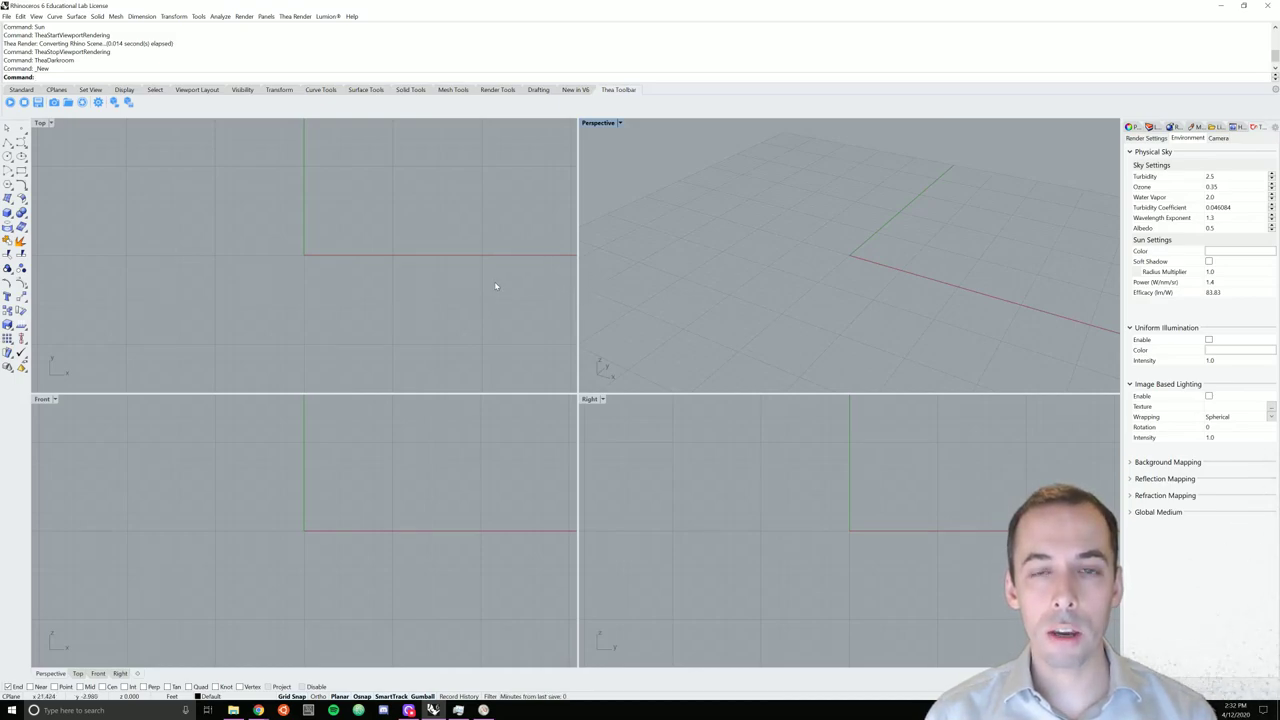
Show Thea's Render Settings tab, set to Production and Presto, in the Thea panel.
click(295, 16)
click(623, 92)
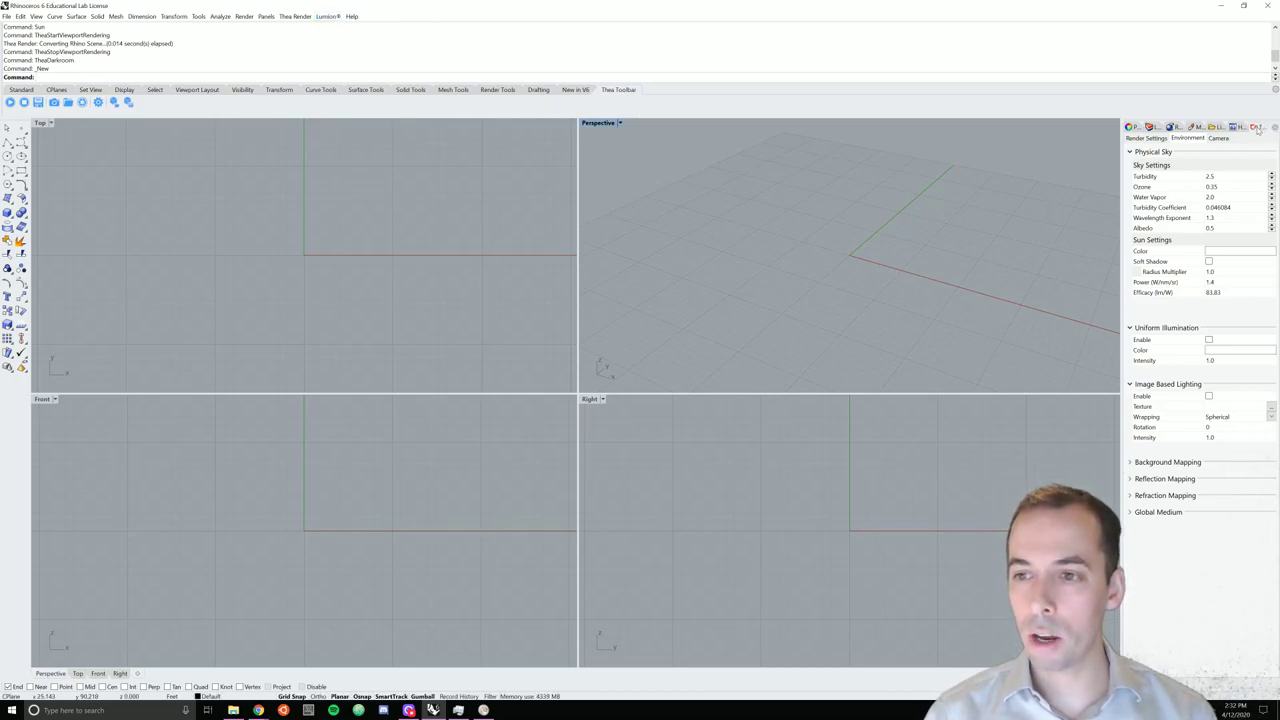
click(1138, 139)
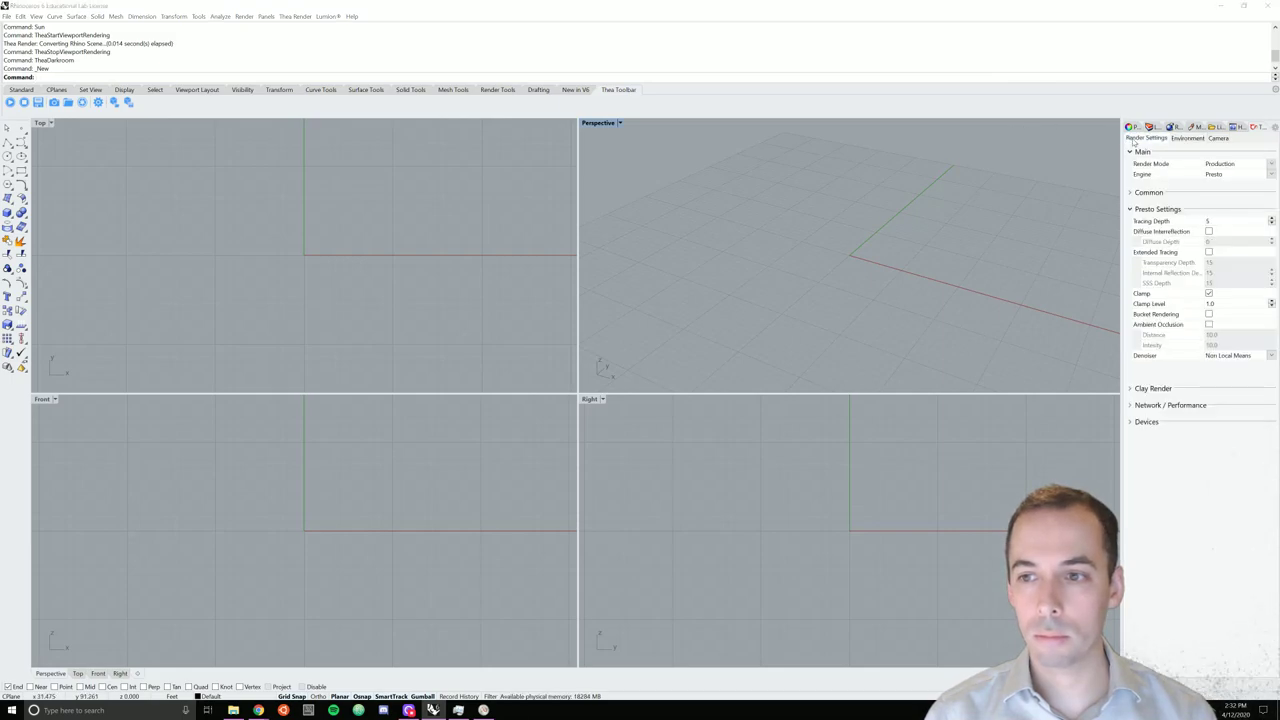
click(294, 17)
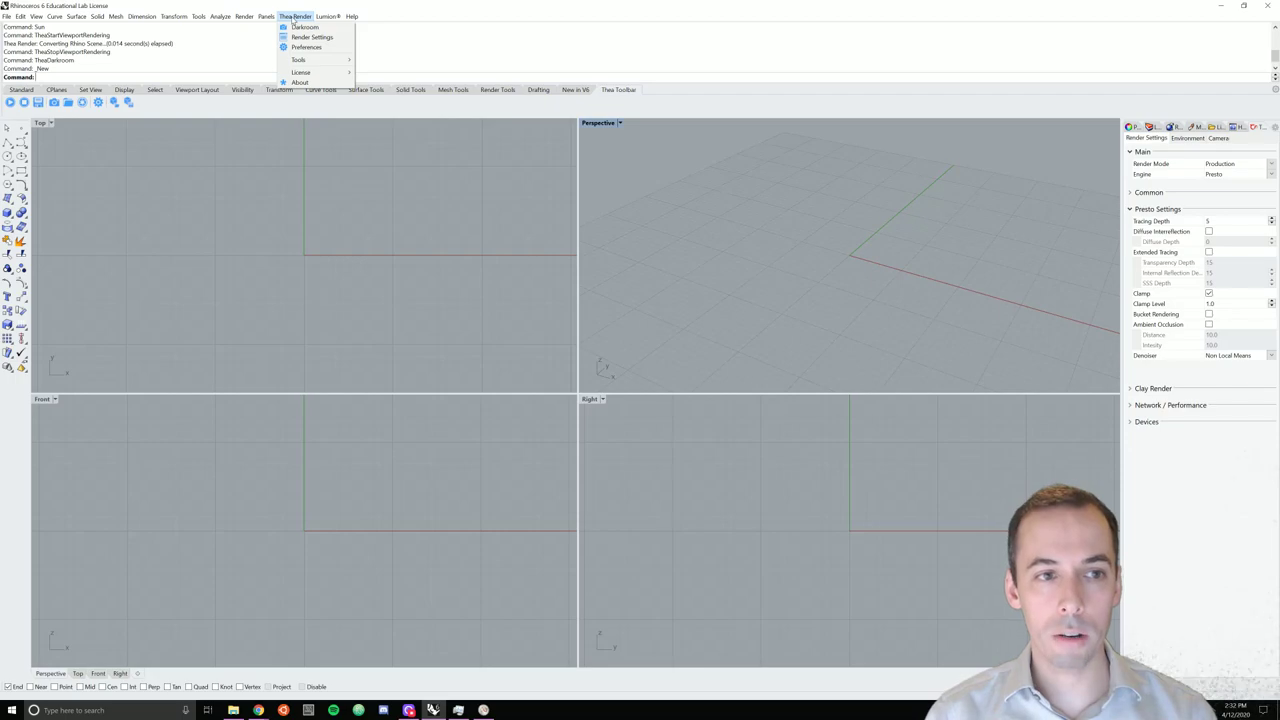
mouse_move(340, 62)
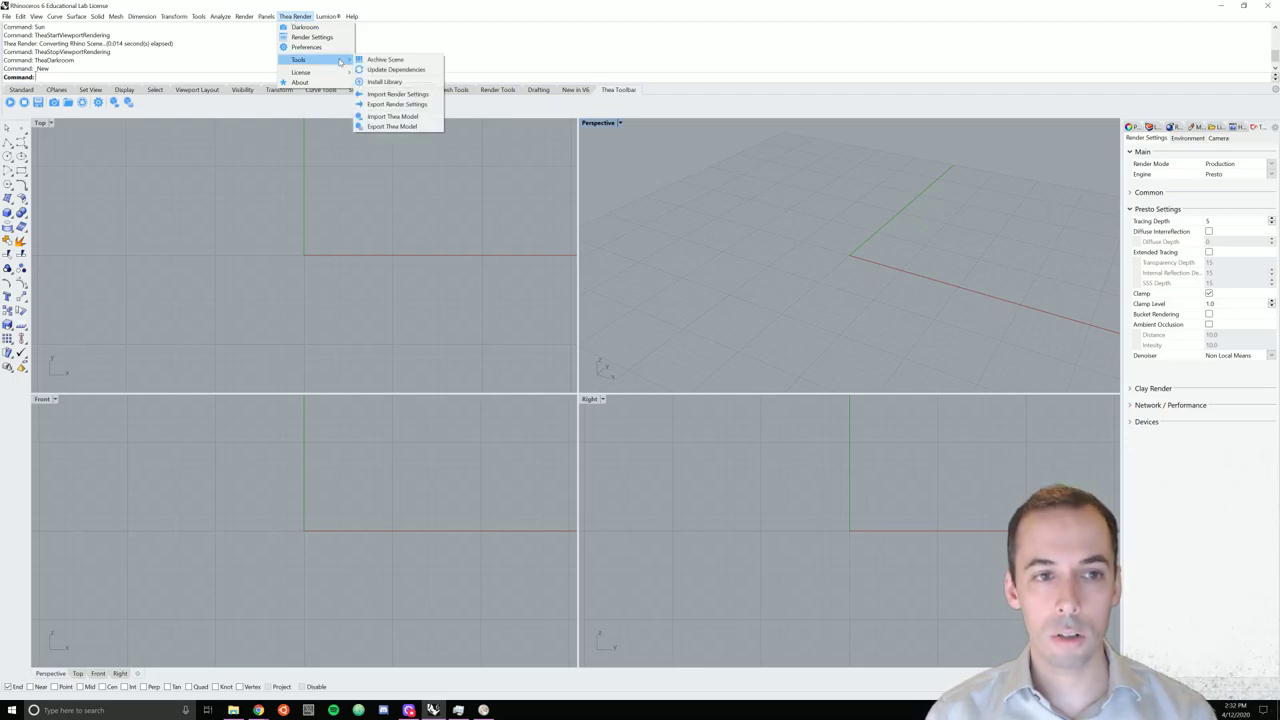
click(412, 83)
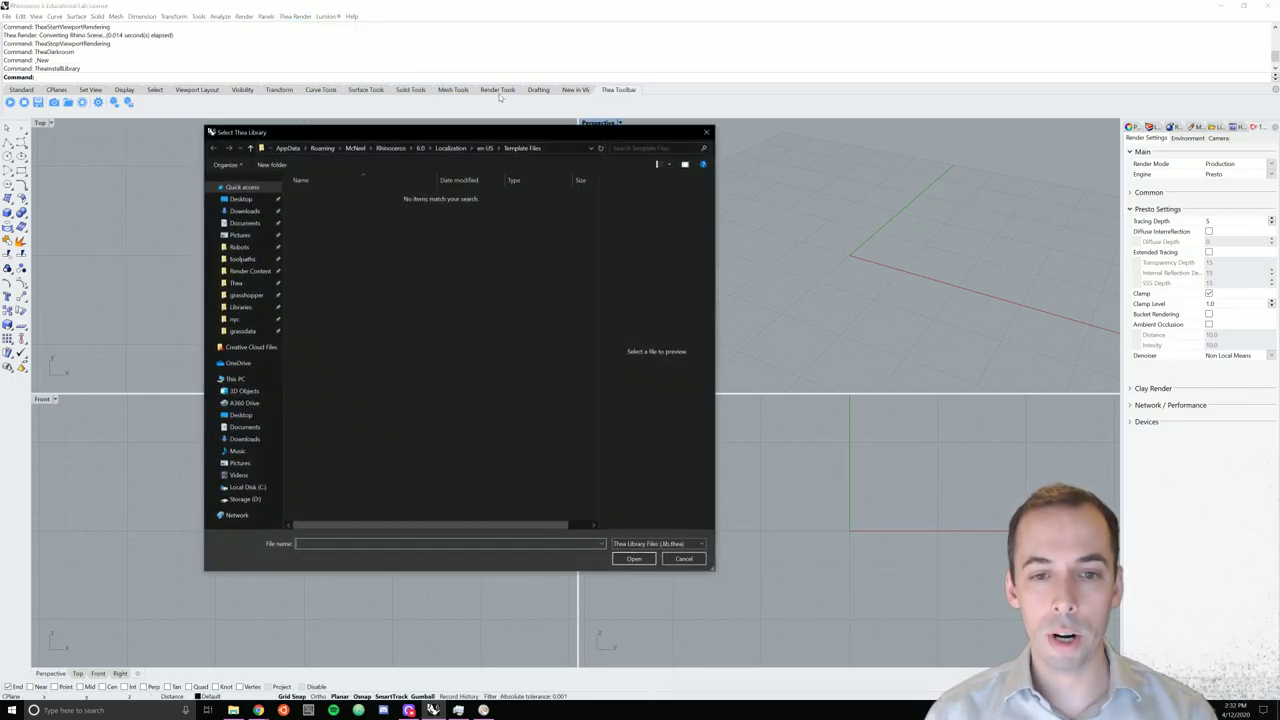
click(238, 284)
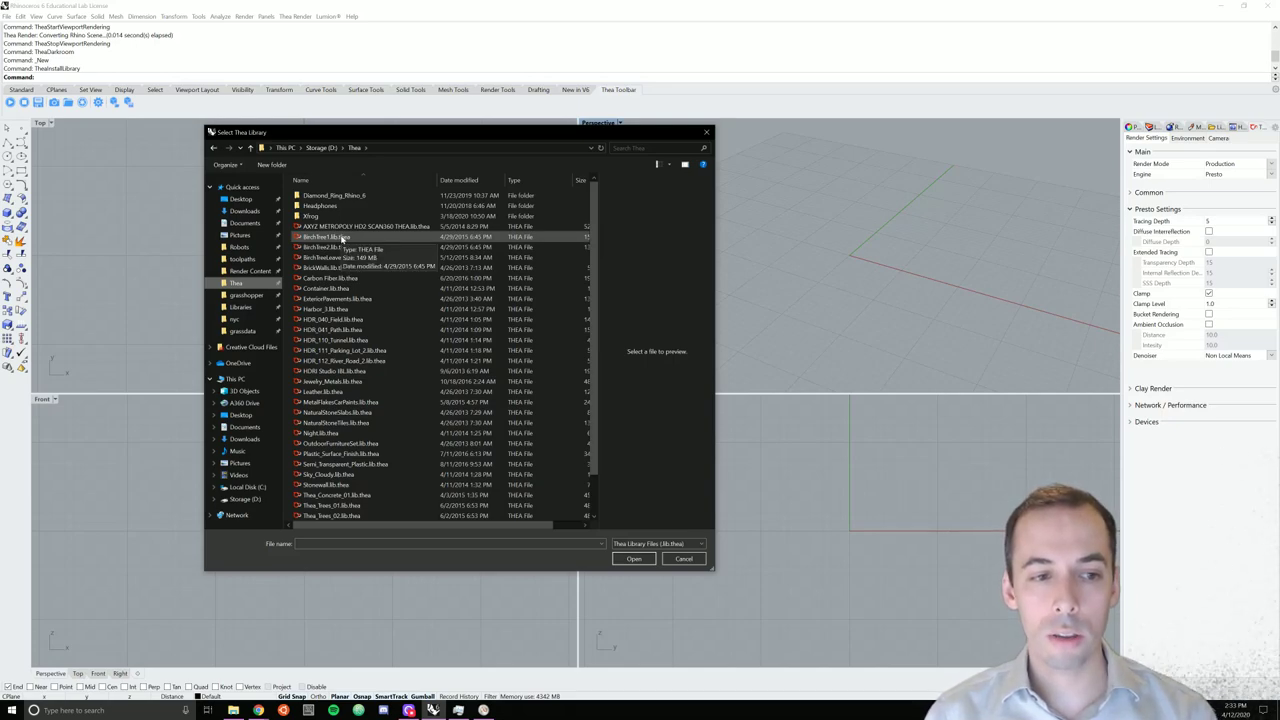
click(342, 238)
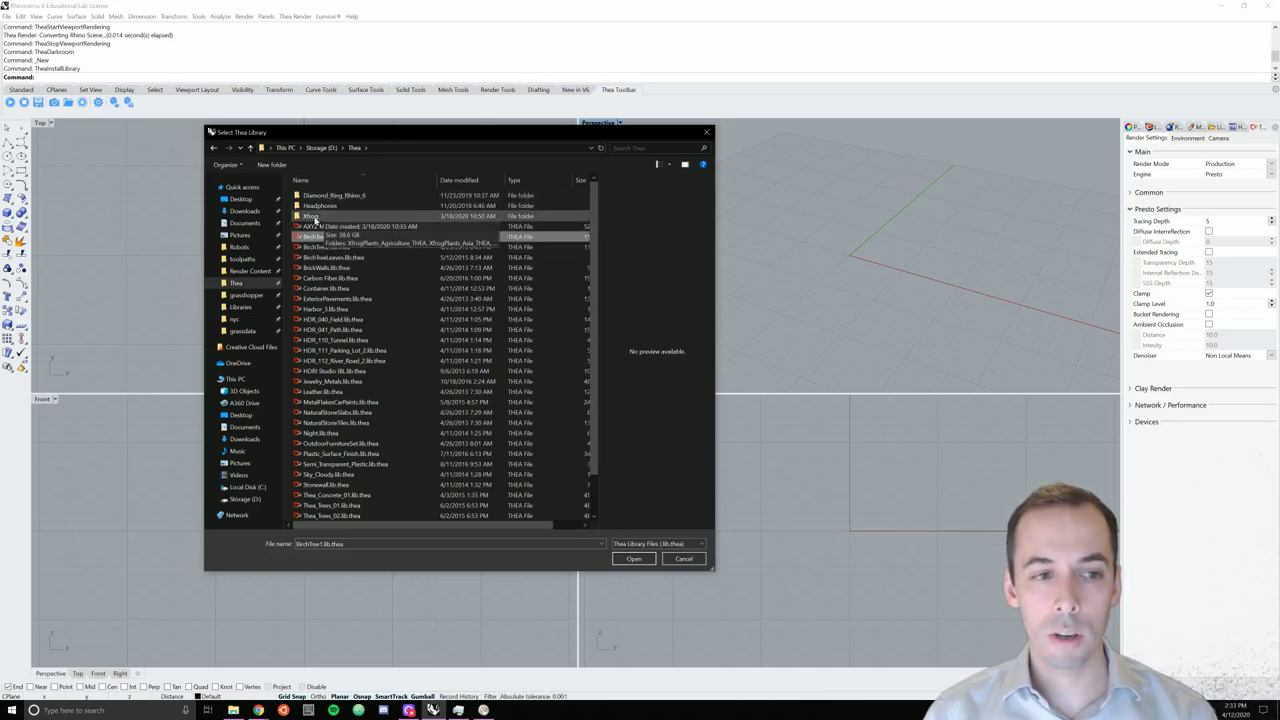
double_click(316, 216)
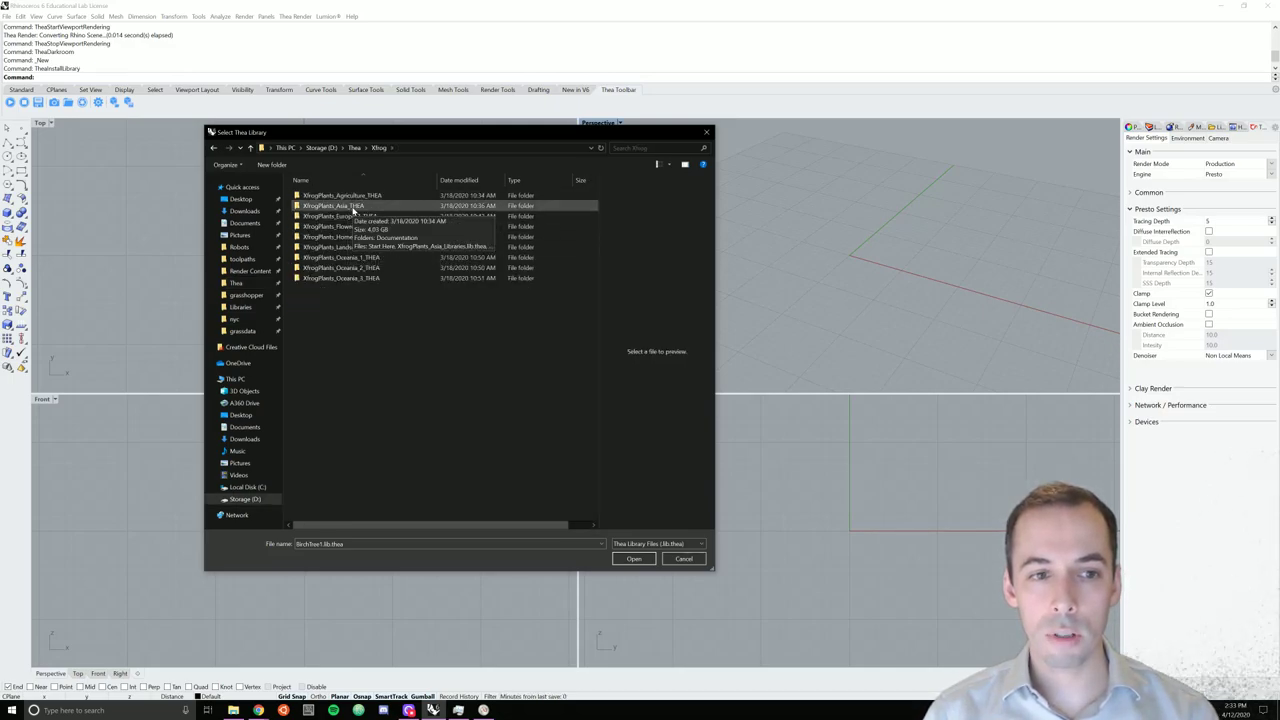
double_click(353, 207)
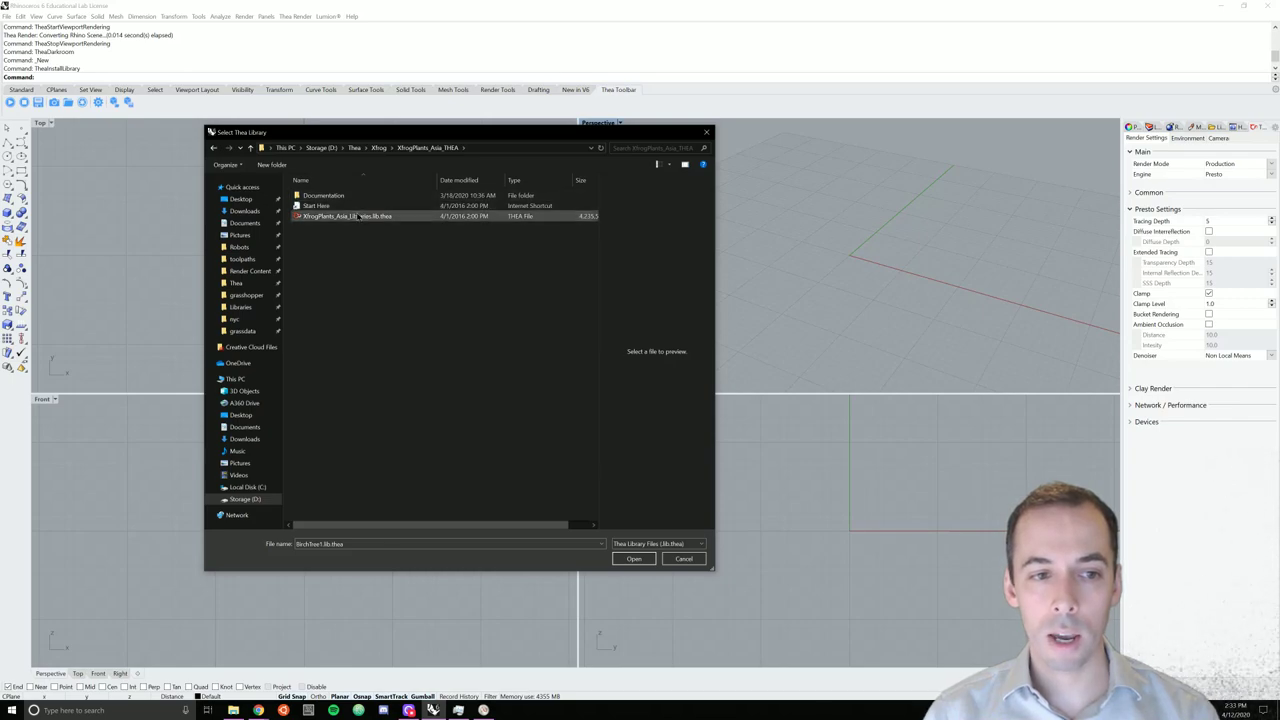
click(357, 216)
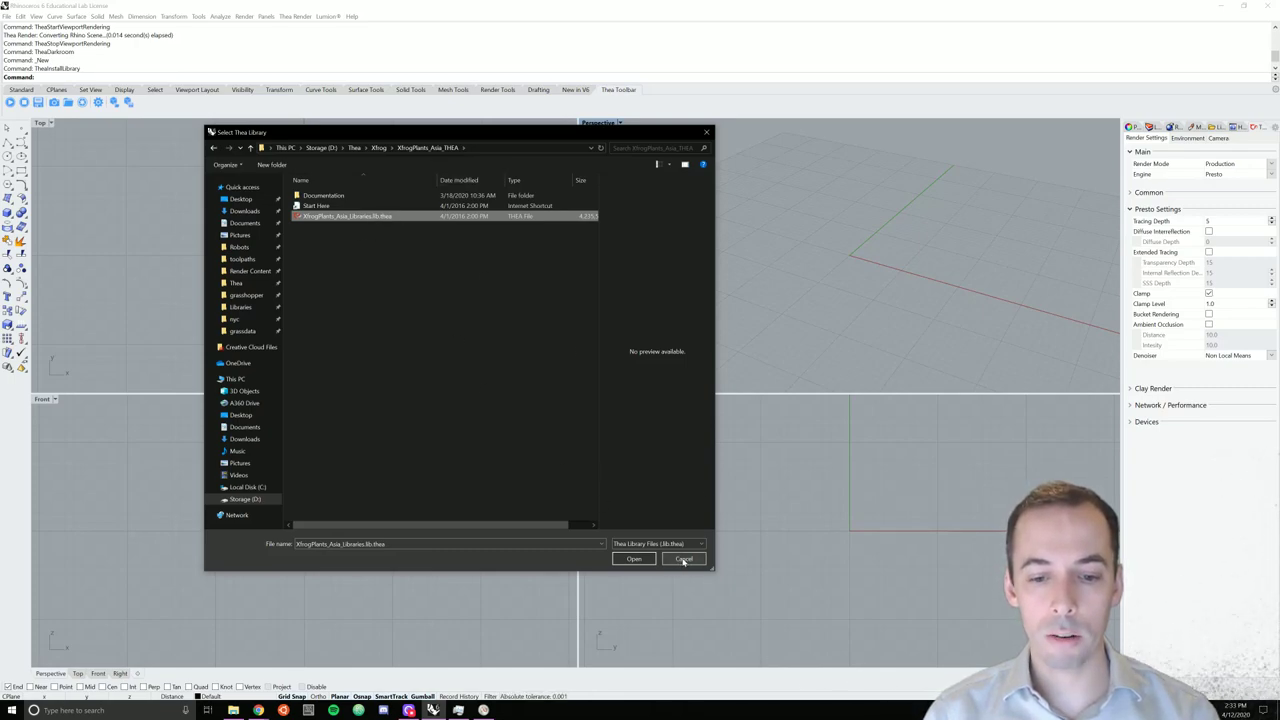
click(684, 559)
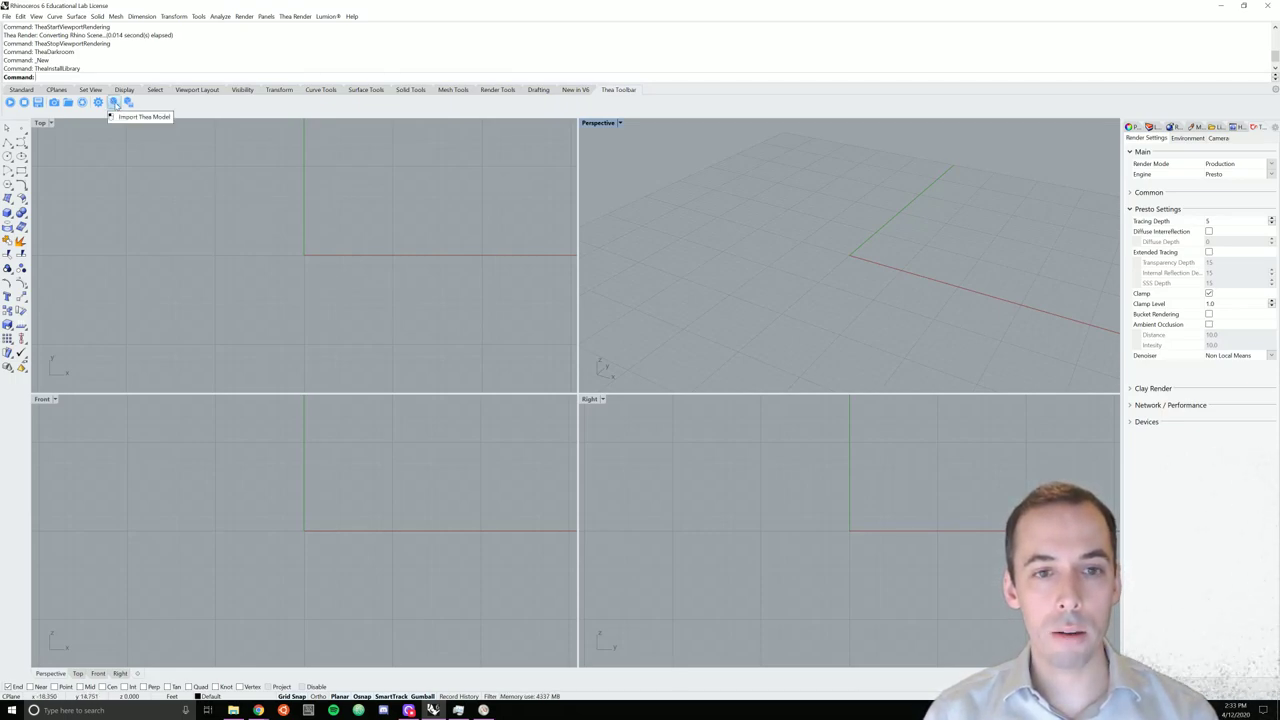
From the Thea Model Browser's Xfrog_Asiatic_Mangrove collection, import Mangrove7 as a Bounding Box proxy.
click(114, 102)
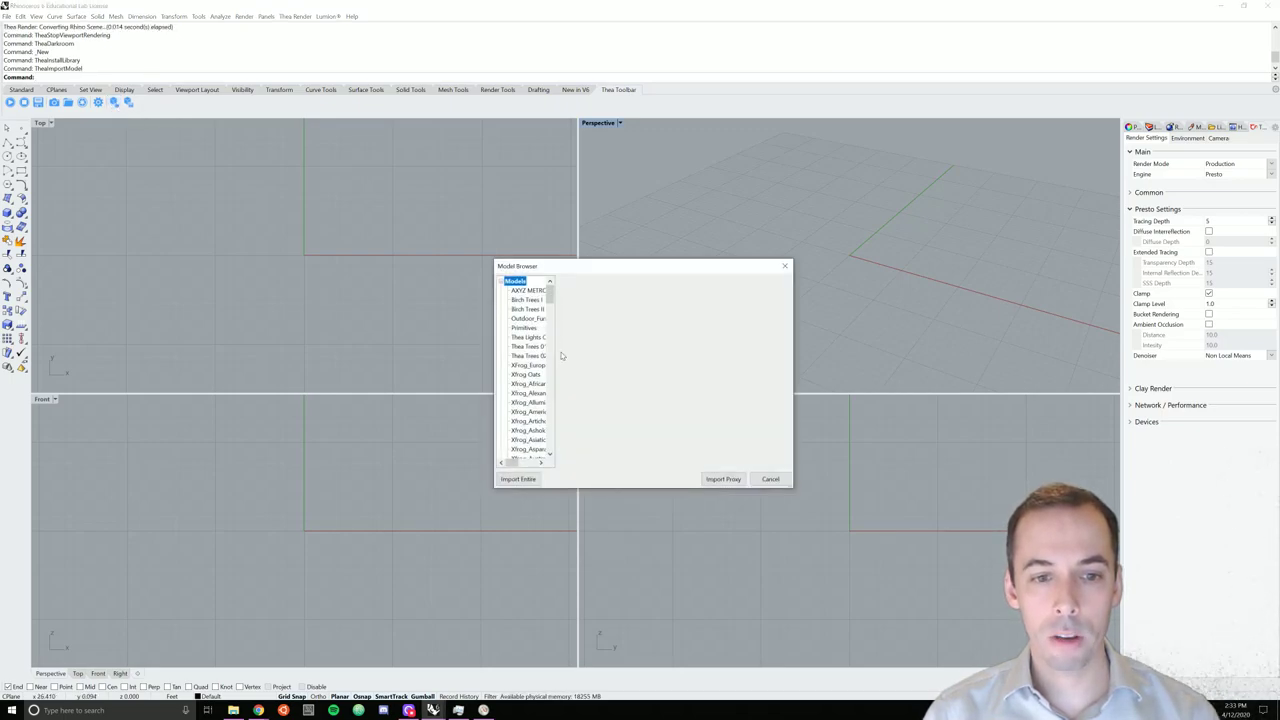
drag(555, 331, 573, 331)
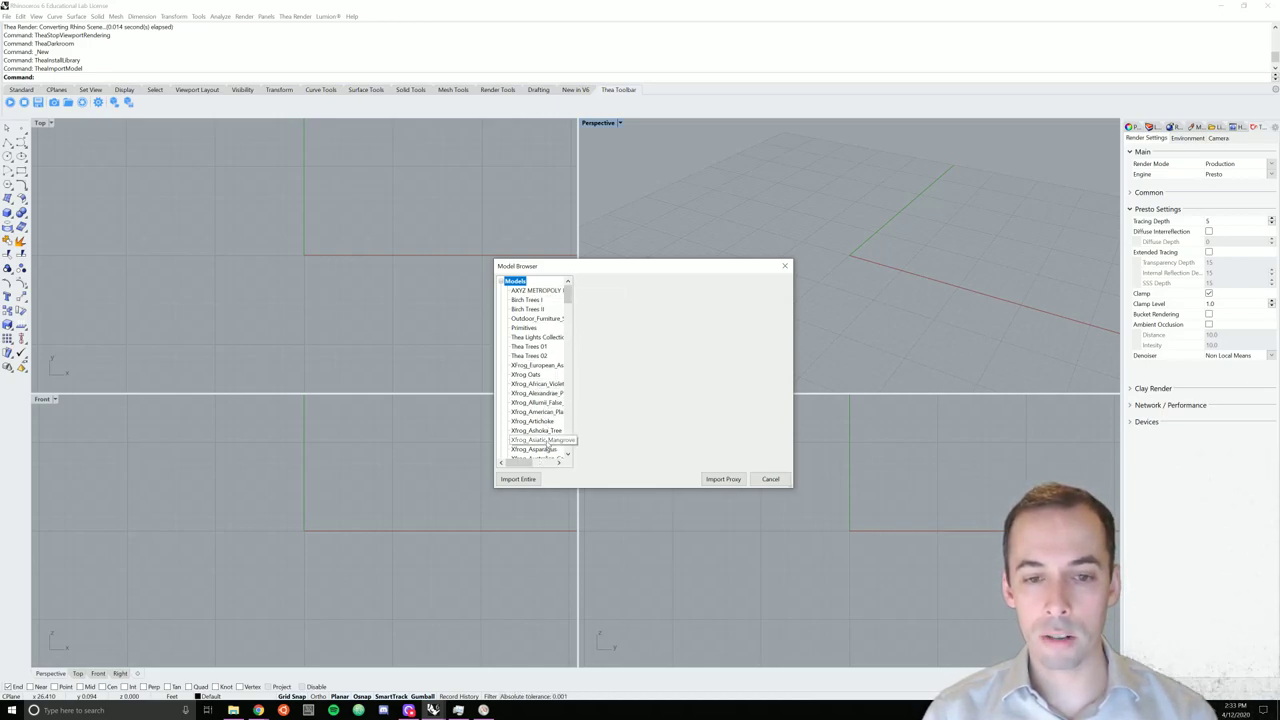
click(547, 441)
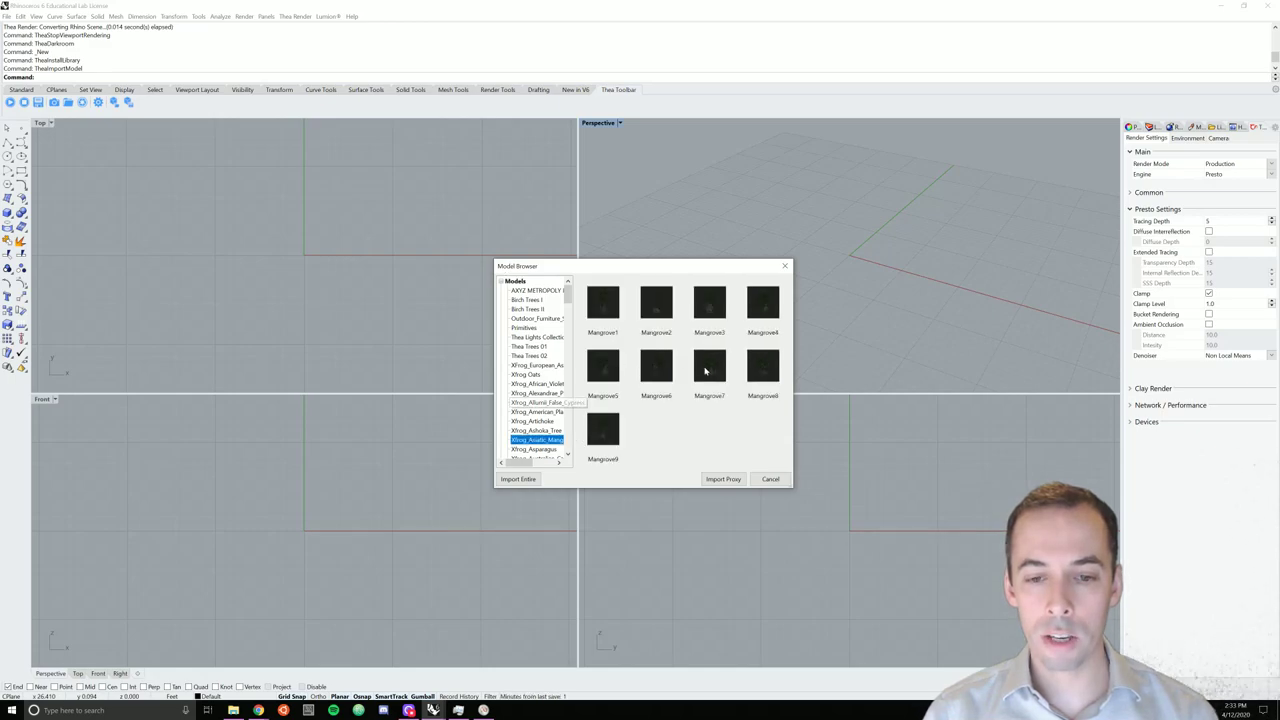
click(708, 370)
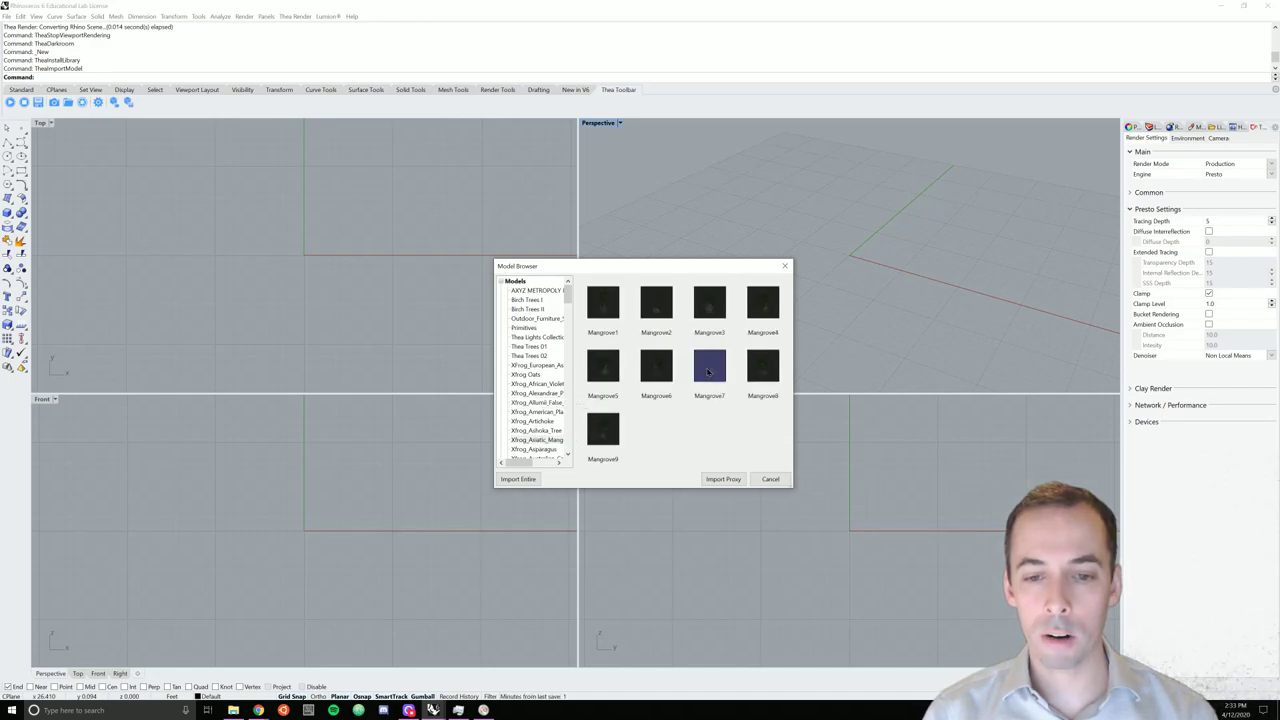
click(732, 481)
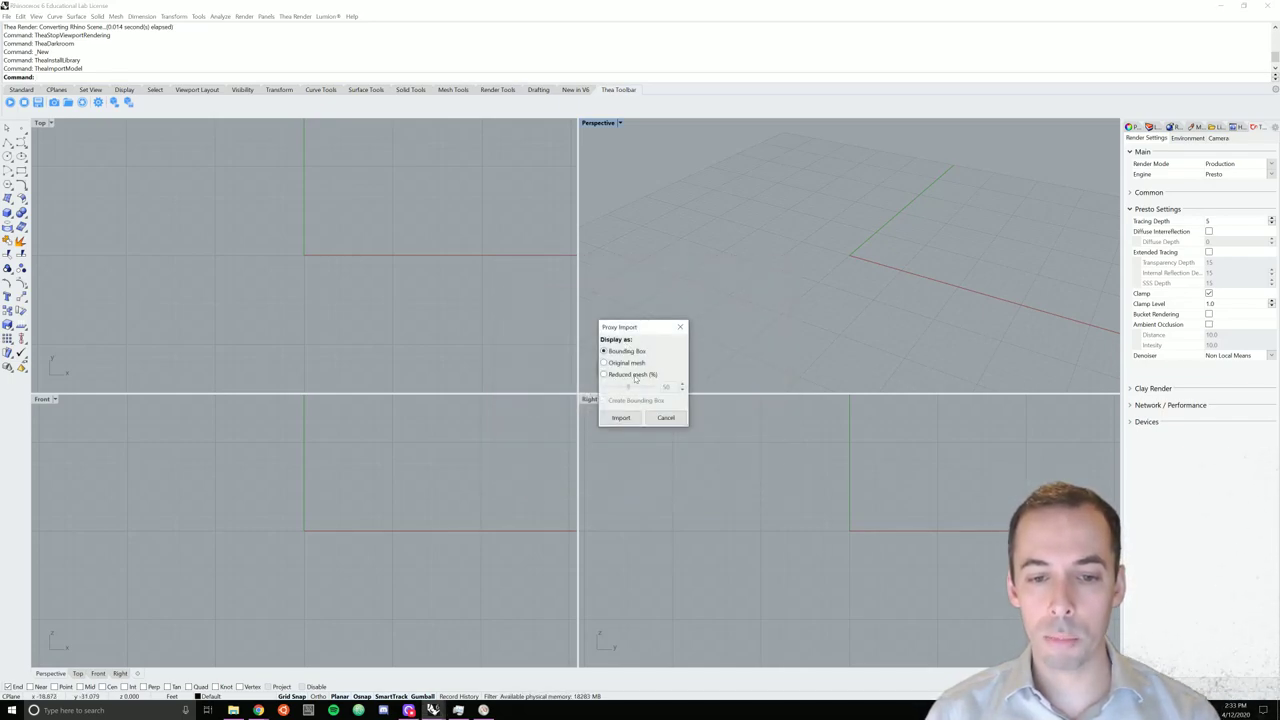
click(621, 418)
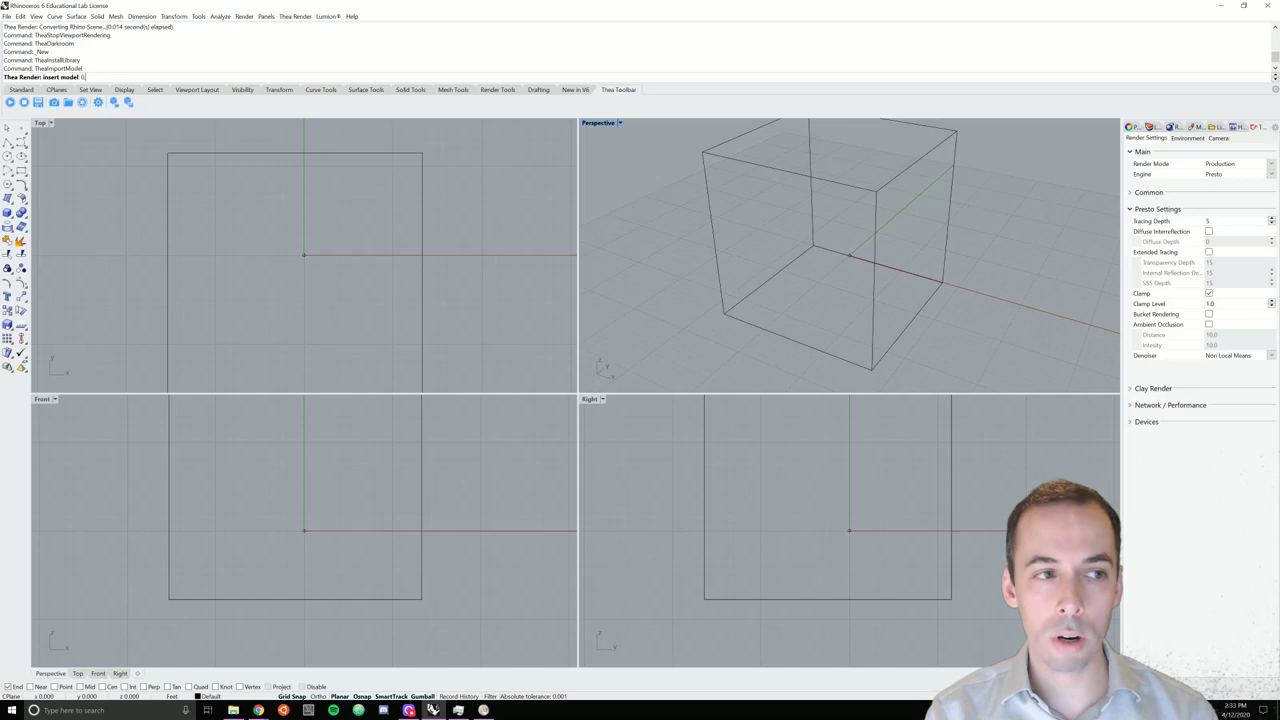
Place the tree proxy at 0,0,0 and zoom all viewports to the model's extents.
text(,0)
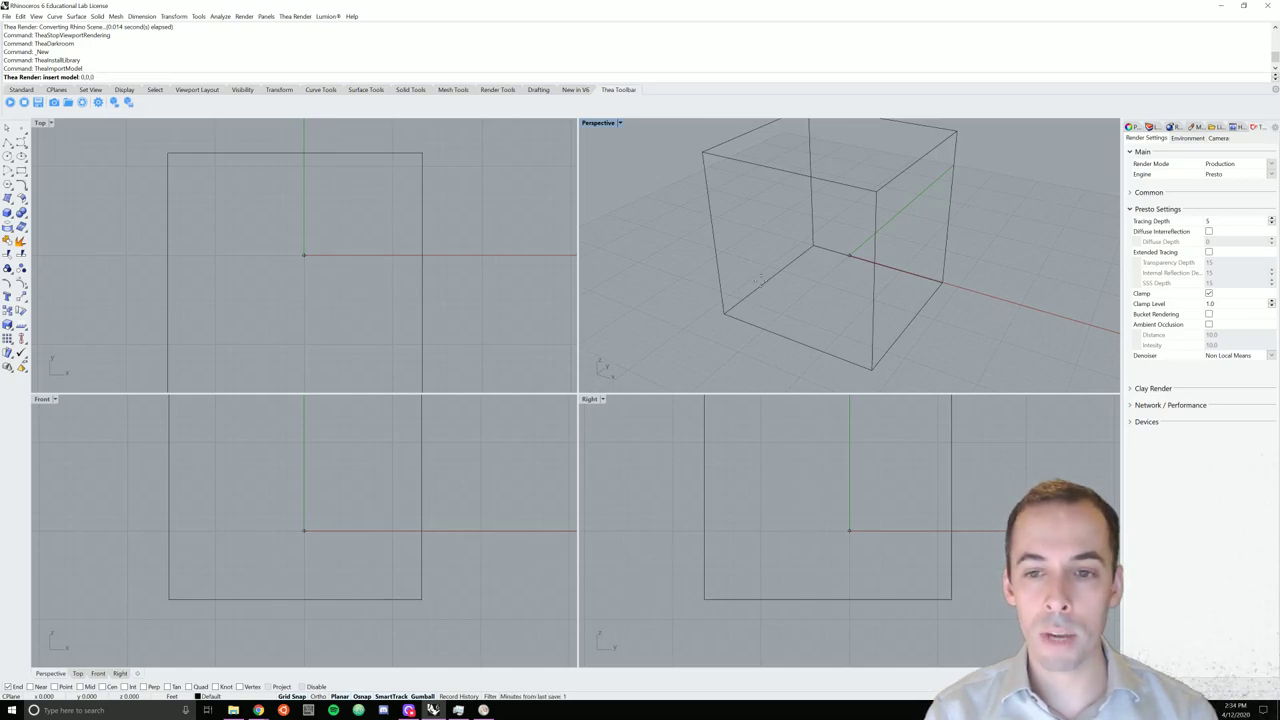
key(Return)
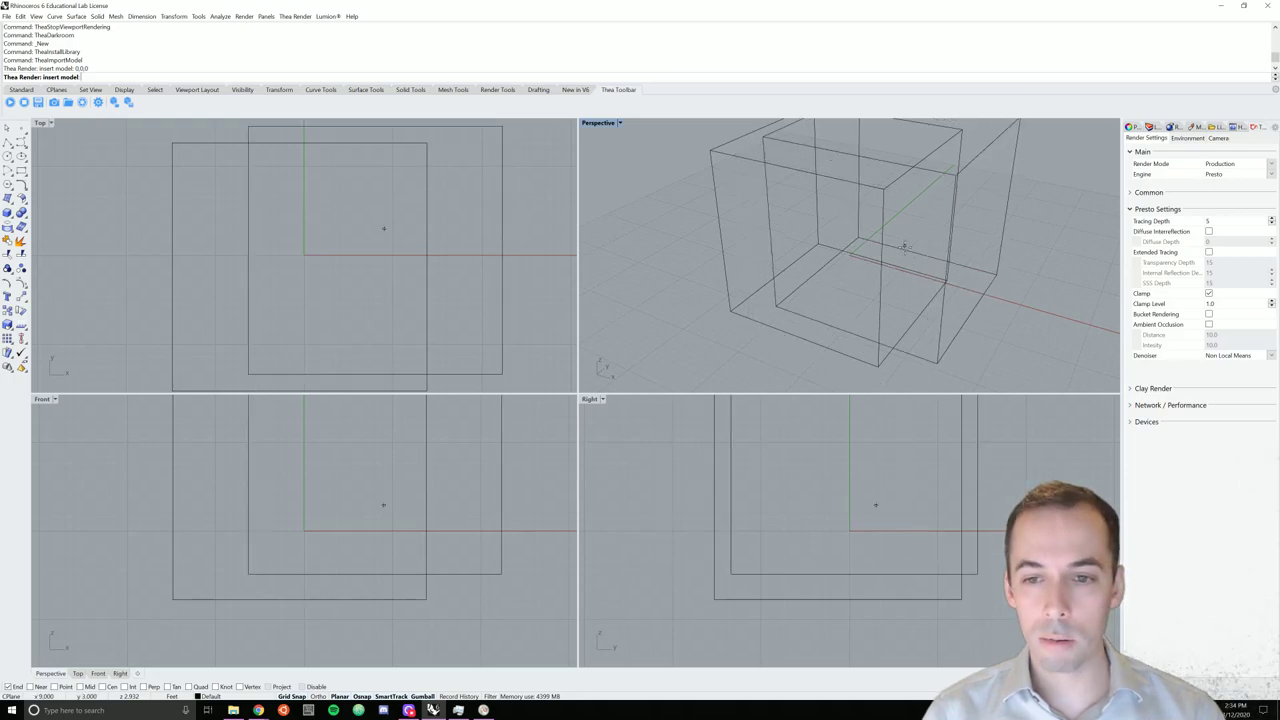
key(Escape)
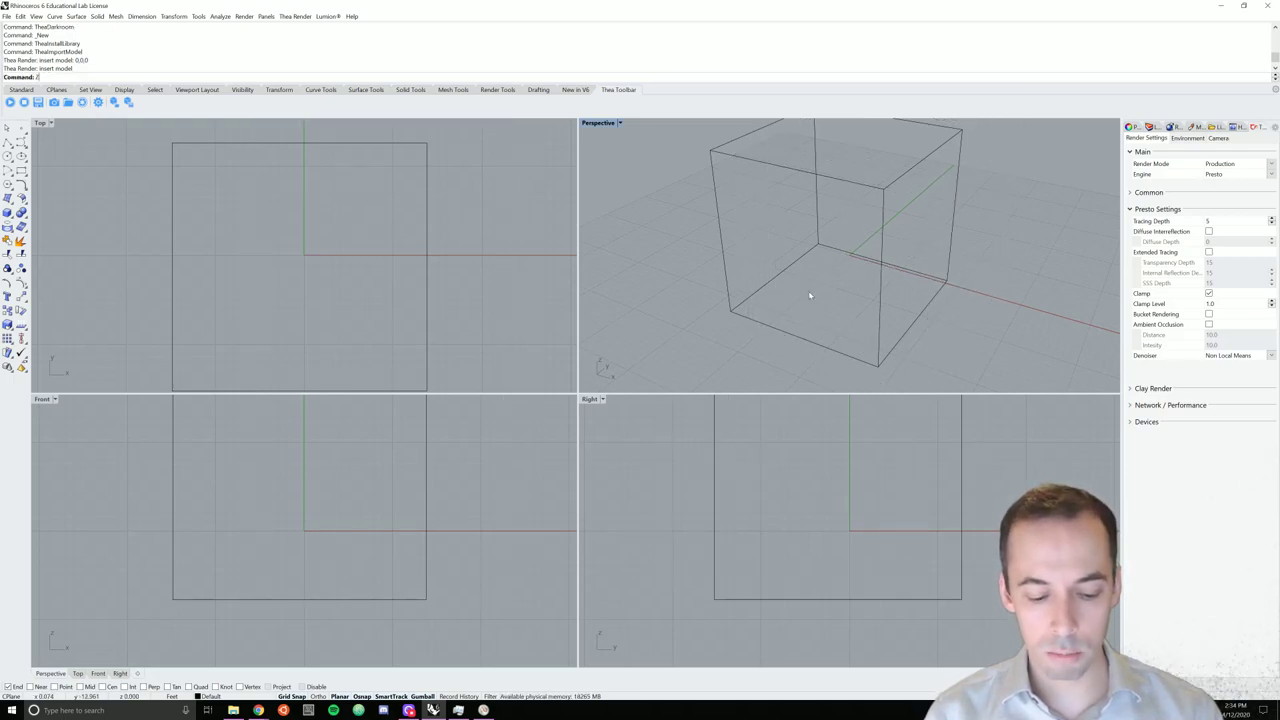
text(z)
key(Return)
text(a)
key(Return)
text(e)
key(Return)
Orbit Perspective to a lower angle and run, then stop, a Thea interactive render preview.
right_drag(815, 357, 809, 309)
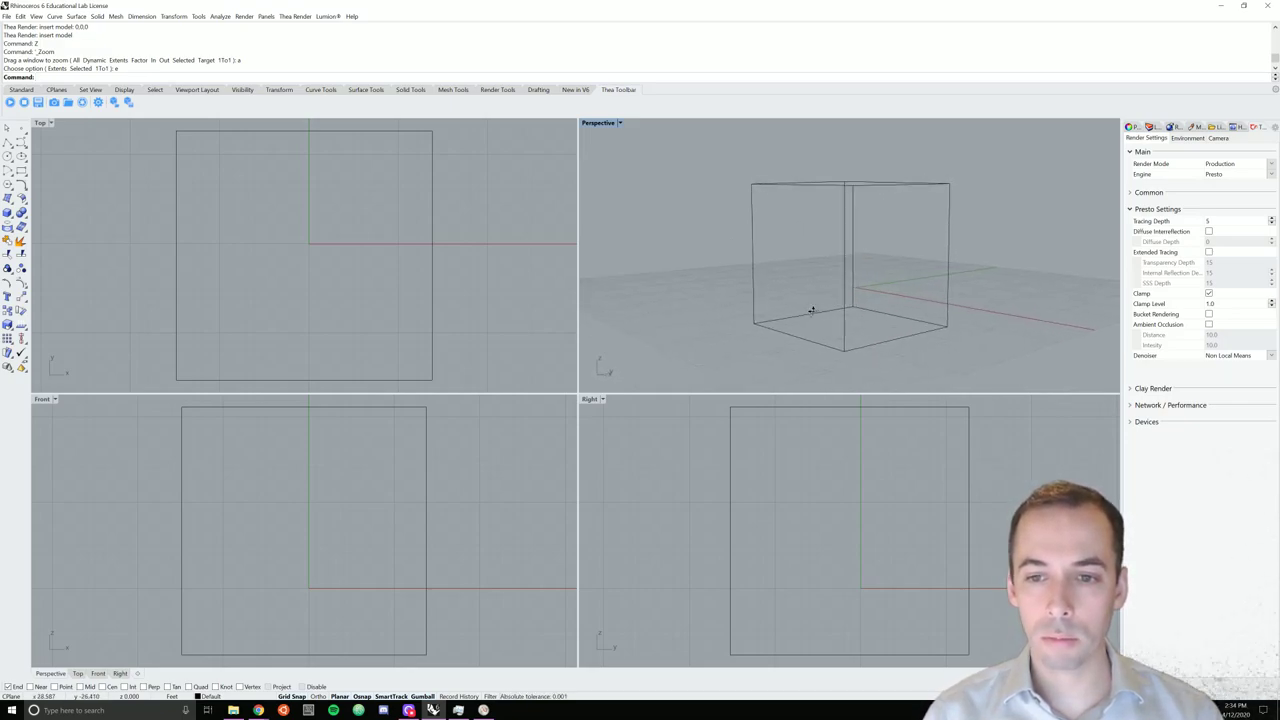
click(9, 103)
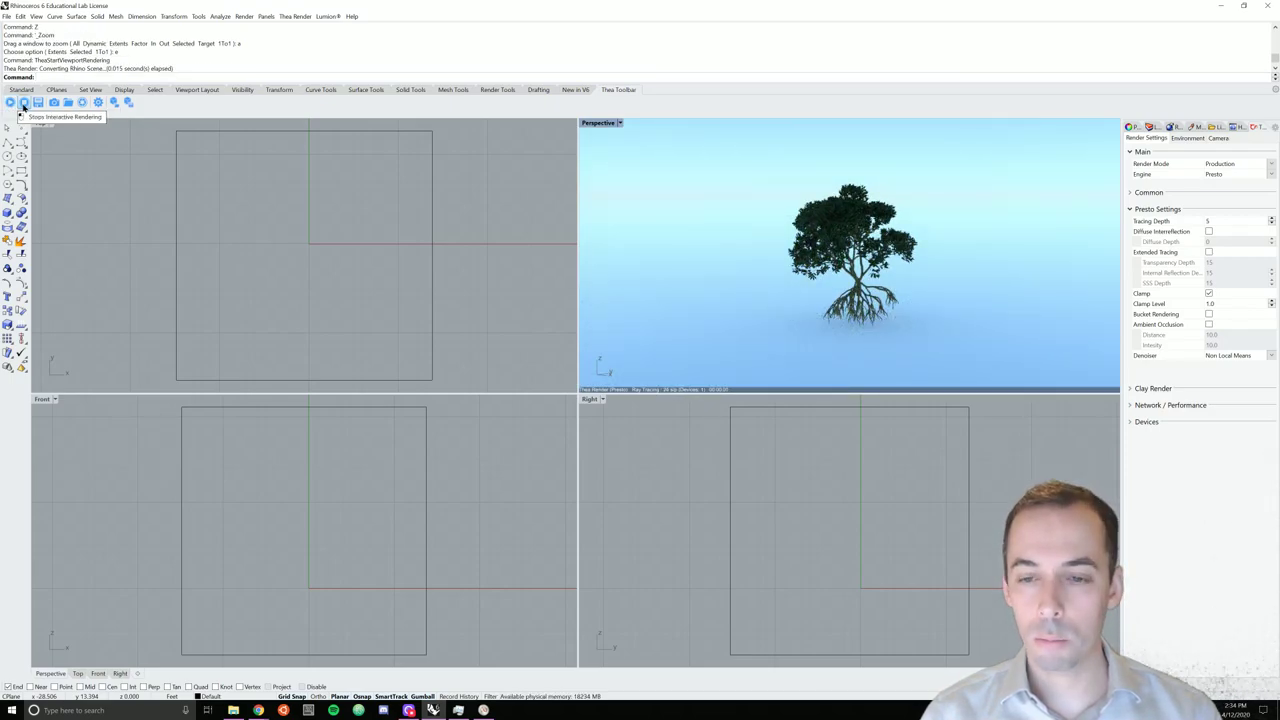
click(24, 103)
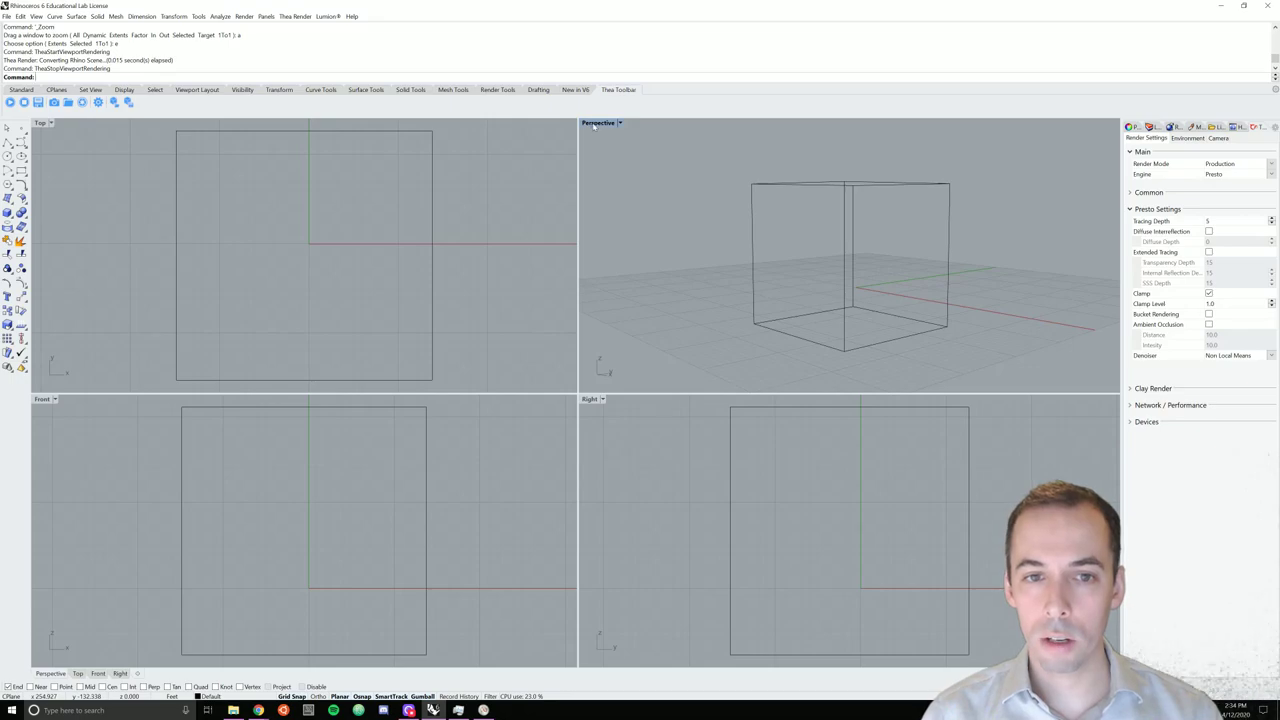
Maximize the Perspective viewport and pan and zoom to frame the mangrove proxy.
double_click(597, 123)
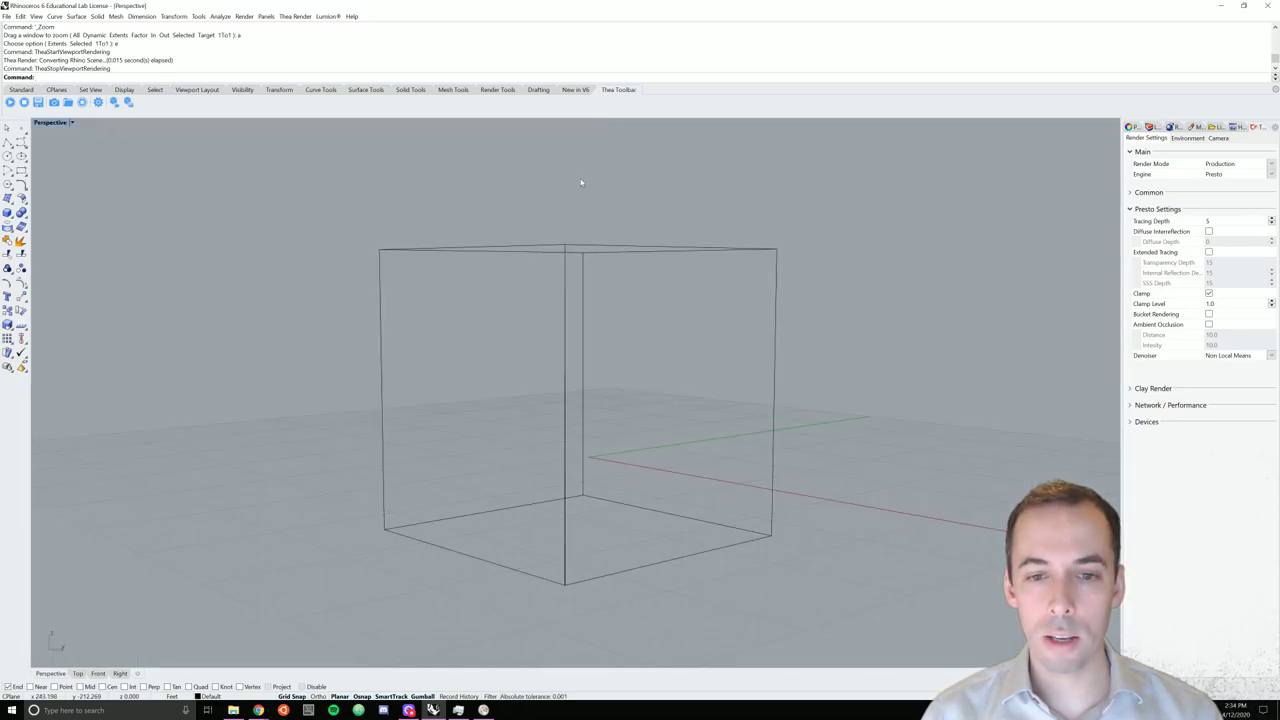
mouse_move(754, 294)
shift+right_down()
mouse_move(746, 250)
mouse_move(737, 280)
shift+right_up()
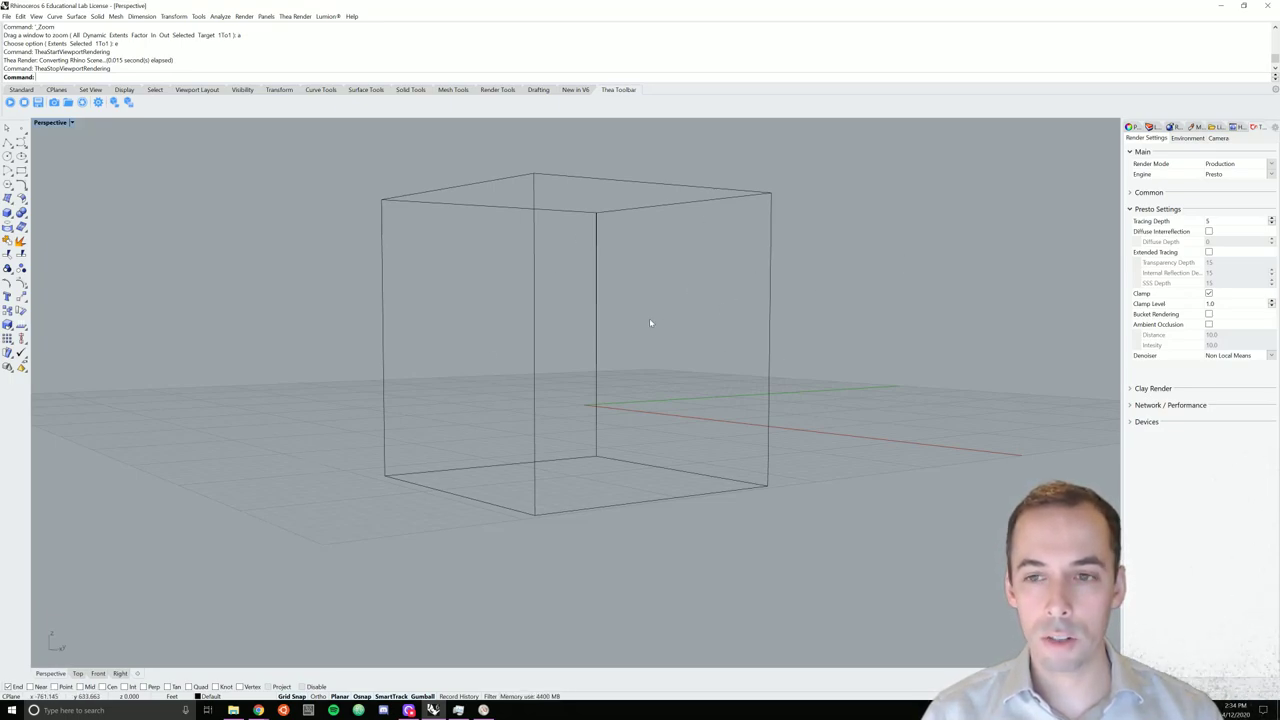
shift+right_drag(631, 317, 639, 329)
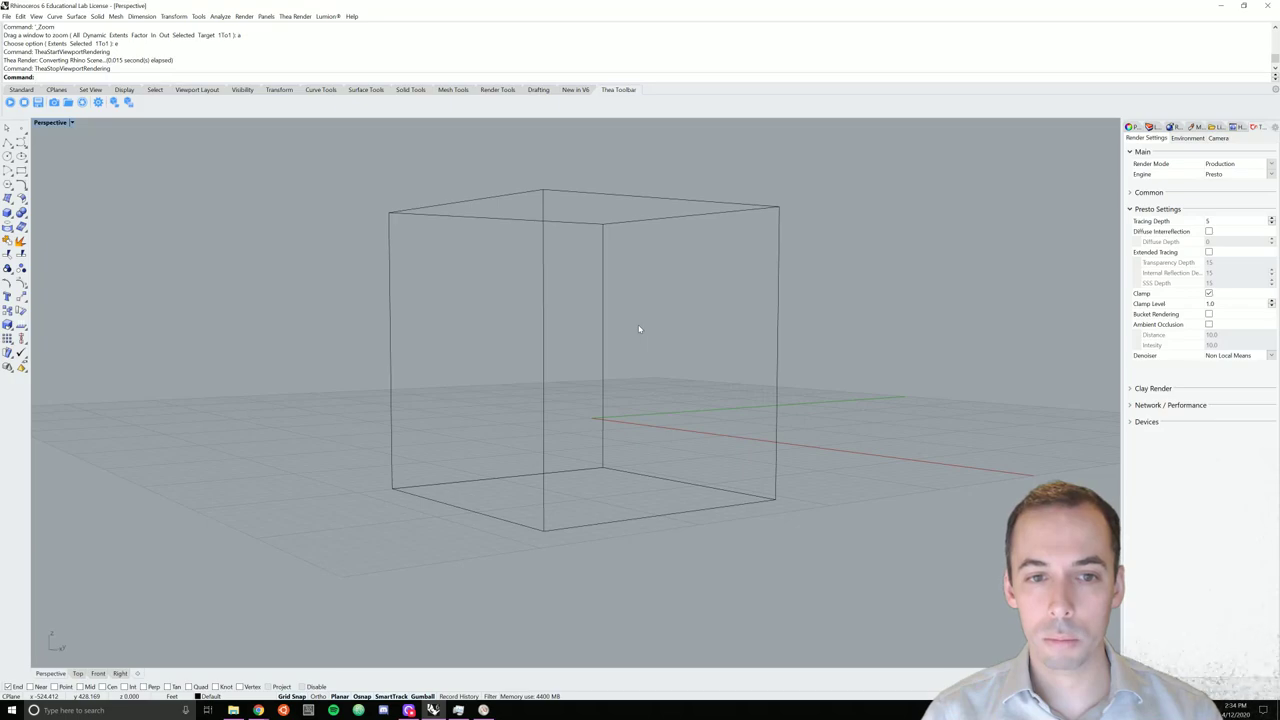
scroll(639, 329, up, 2)
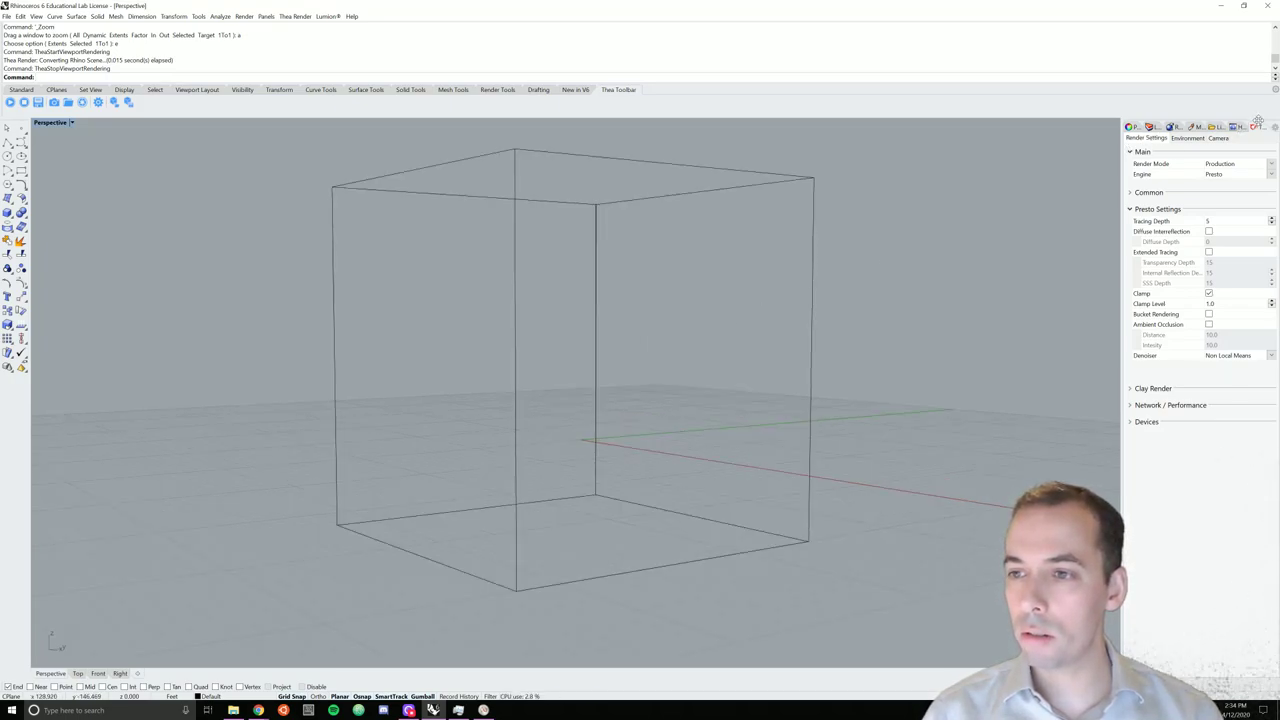
In the Thea Environment tab, enable sun Soft Shadow and Uniform Illumination.
click(1192, 139)
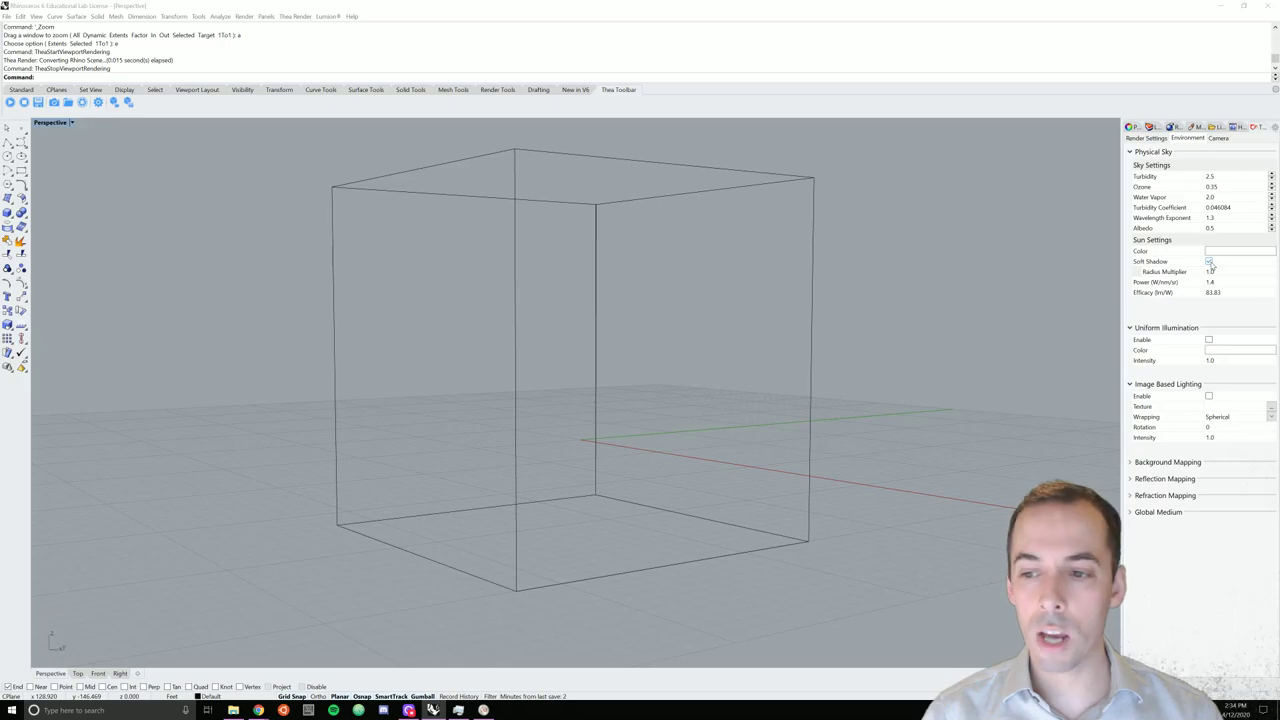
click(1209, 261)
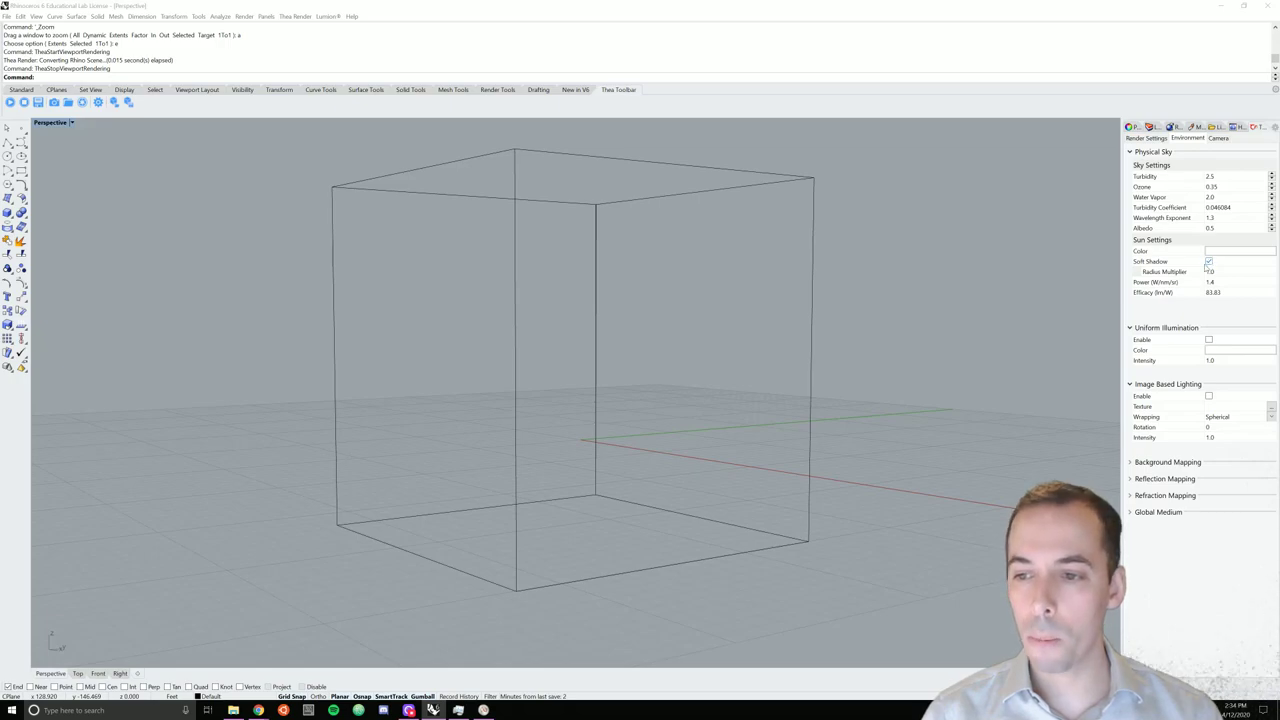
click(1209, 340)
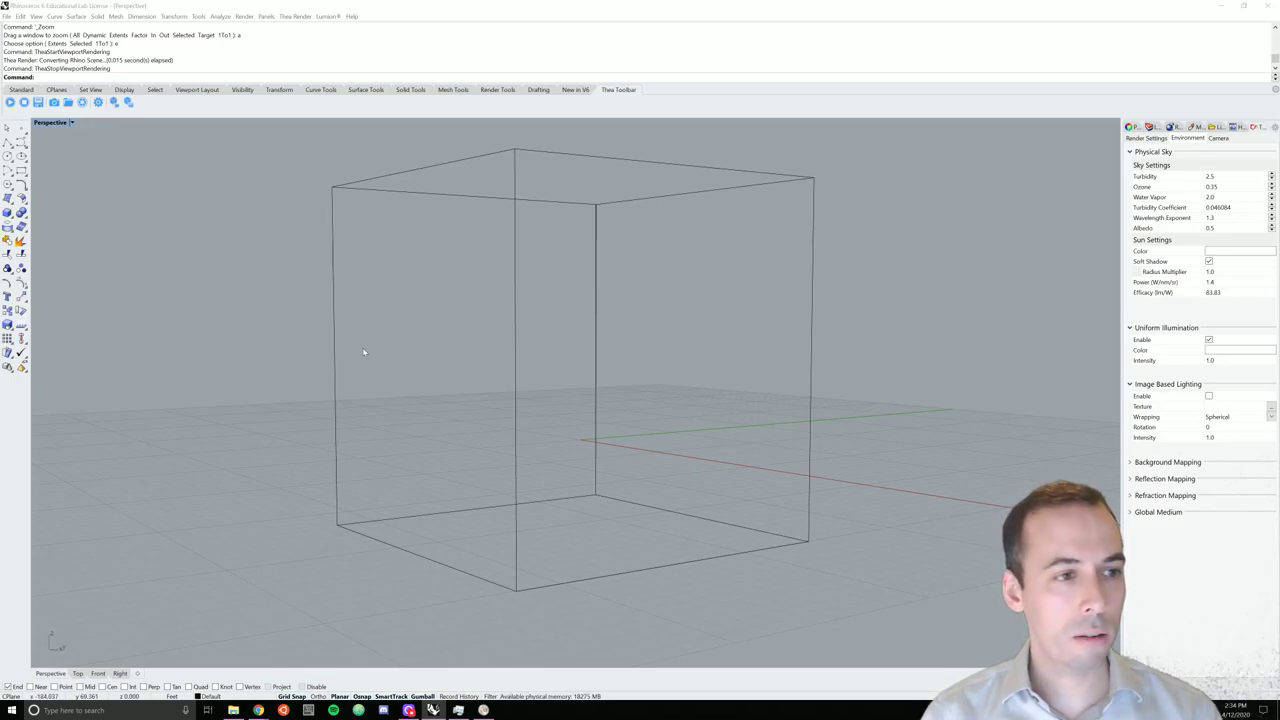
click(355, 77)
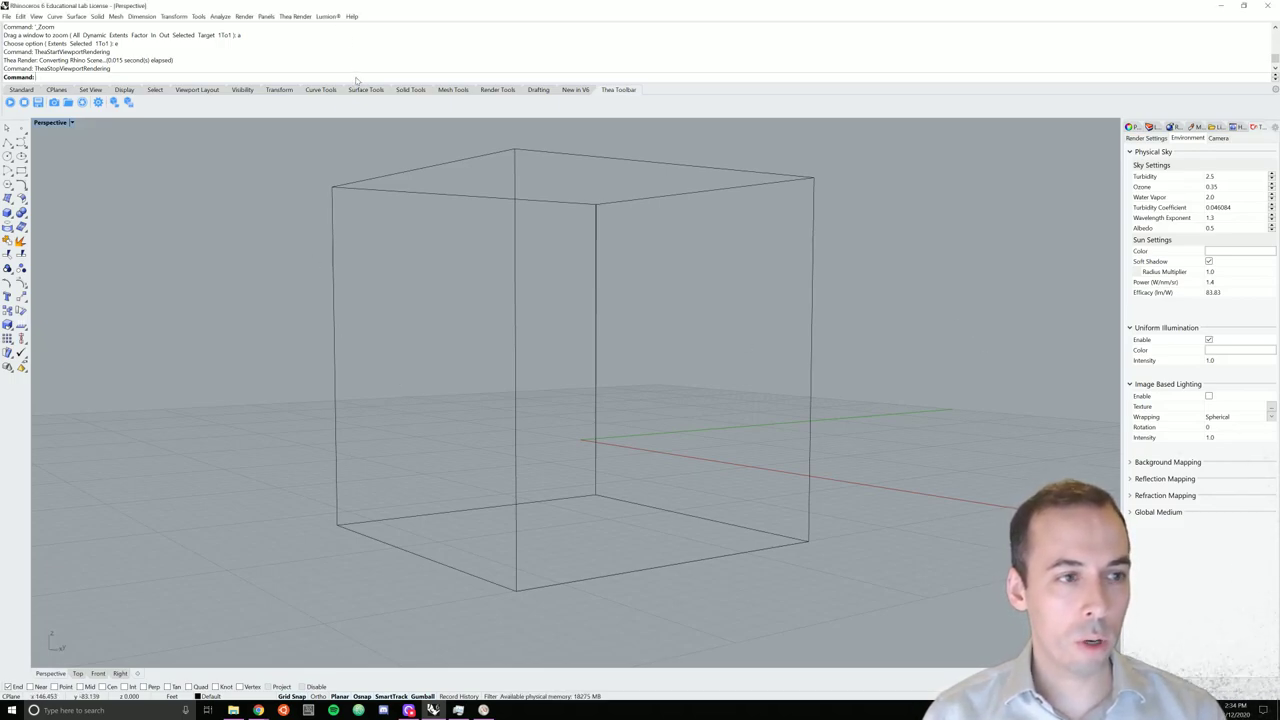
Switch the Rhino ground plane off with the GroundPlane command and close its settings.
text(gr)
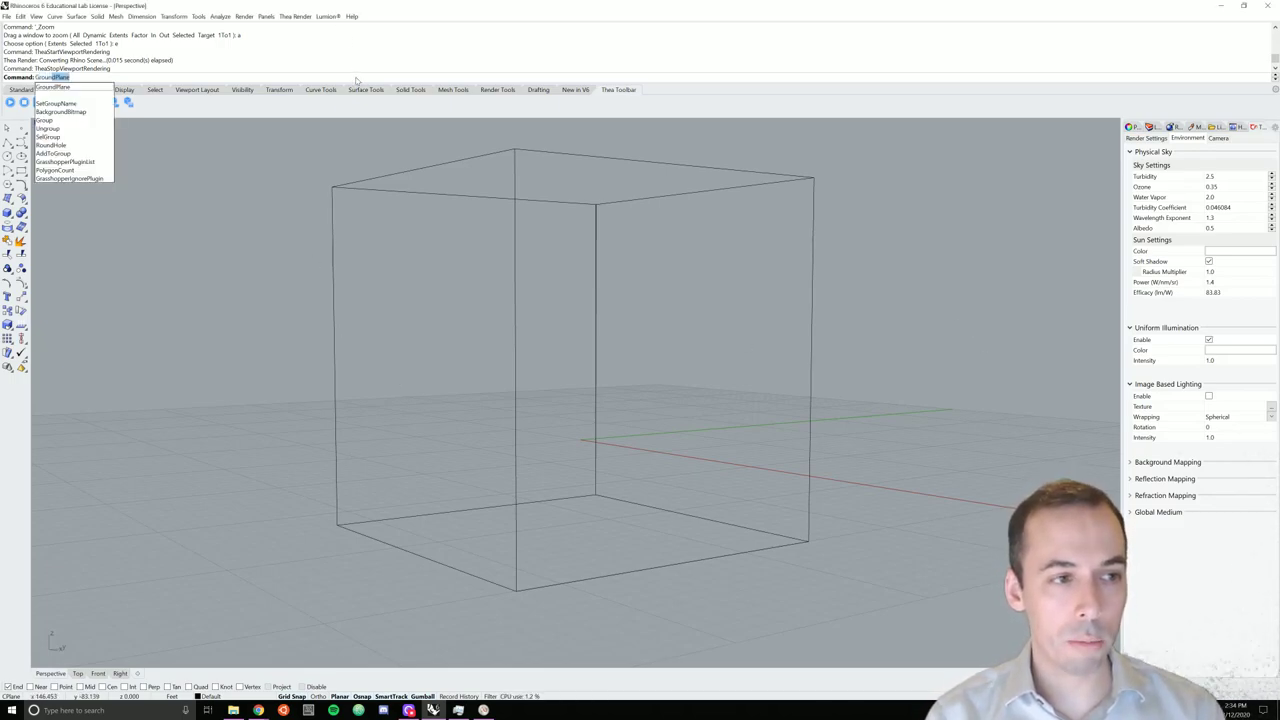
key(Return)
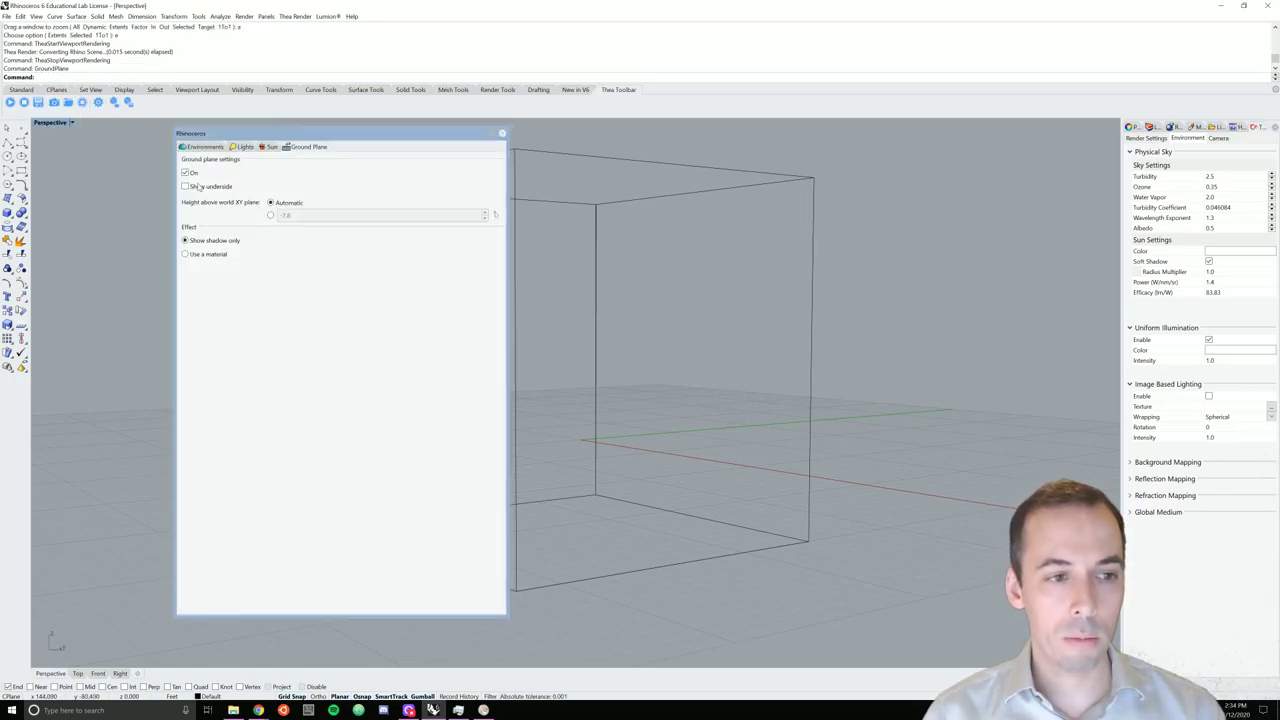
click(192, 174)
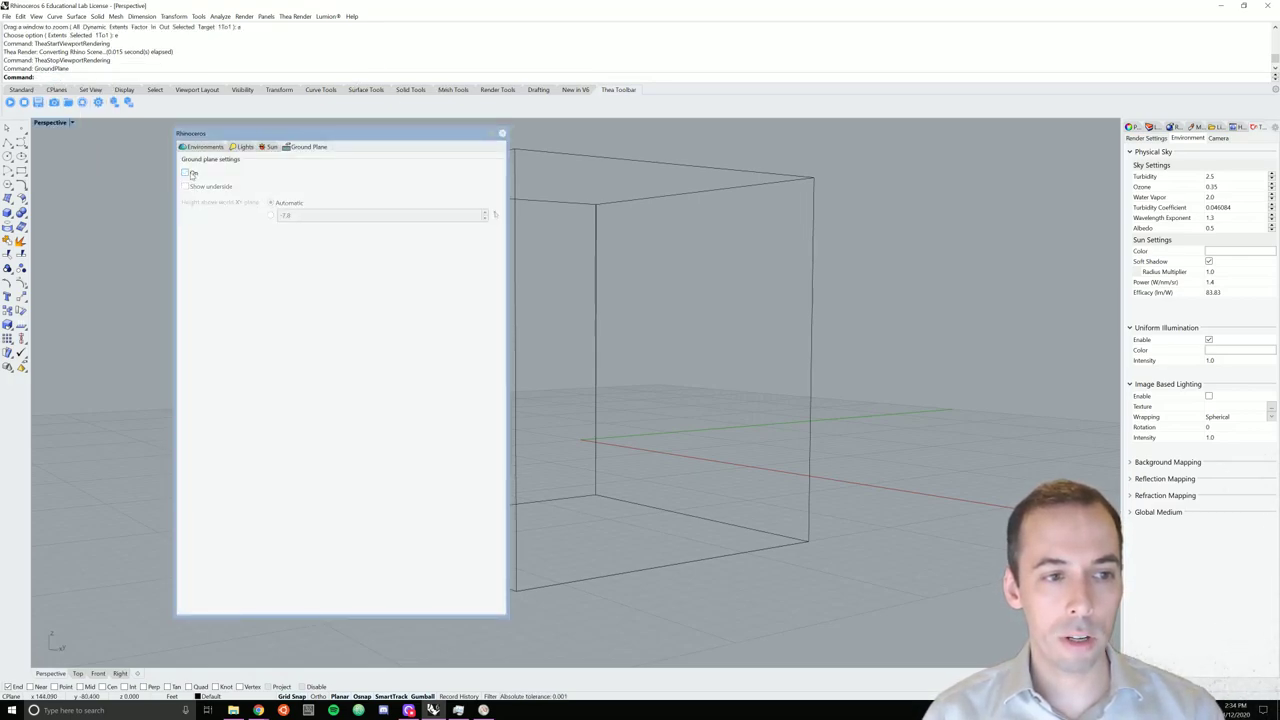
click(502, 133)
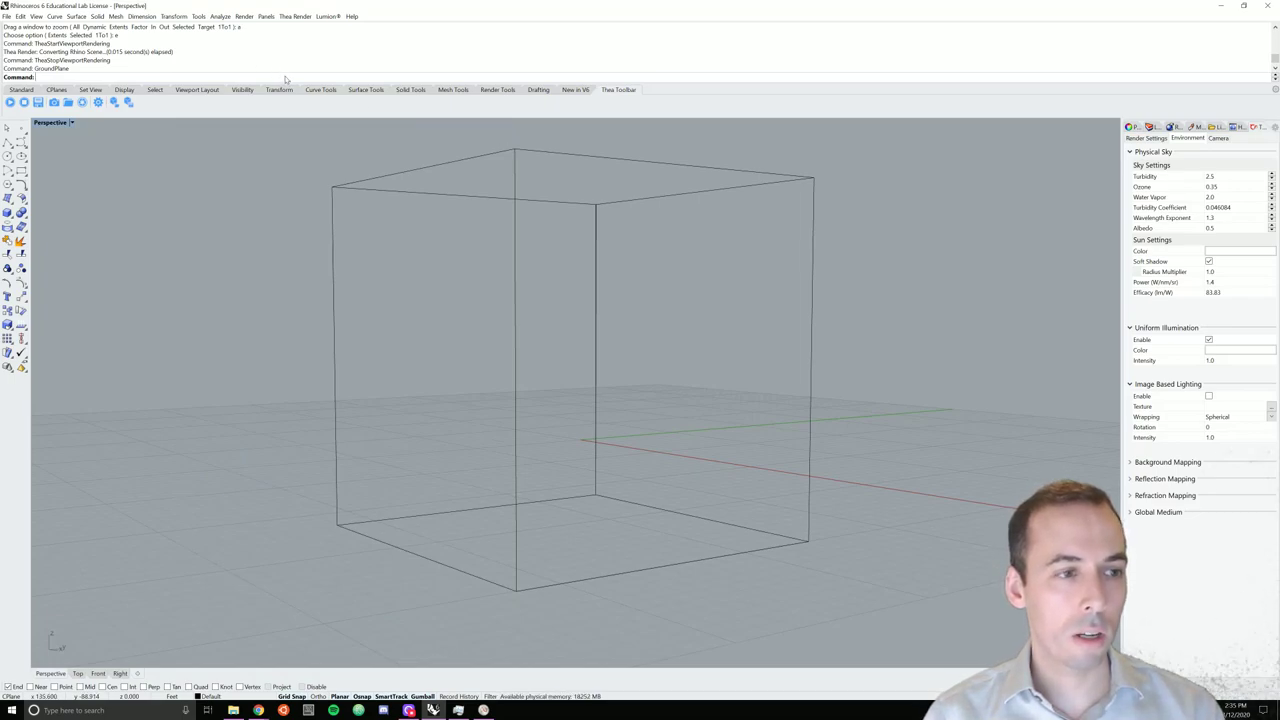
Turn the sun on and check its Baton Rouge location and 4/12/2020, 2:35 PM timing.
text(Sun)
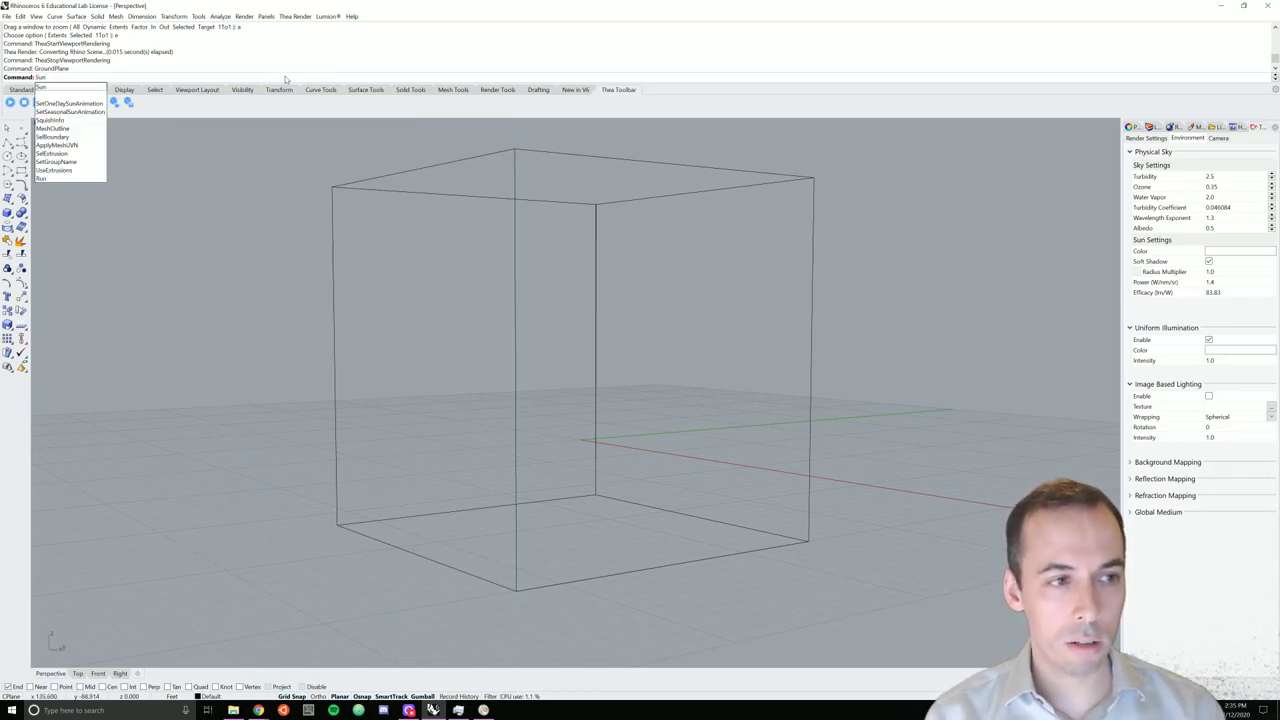
key(Return)
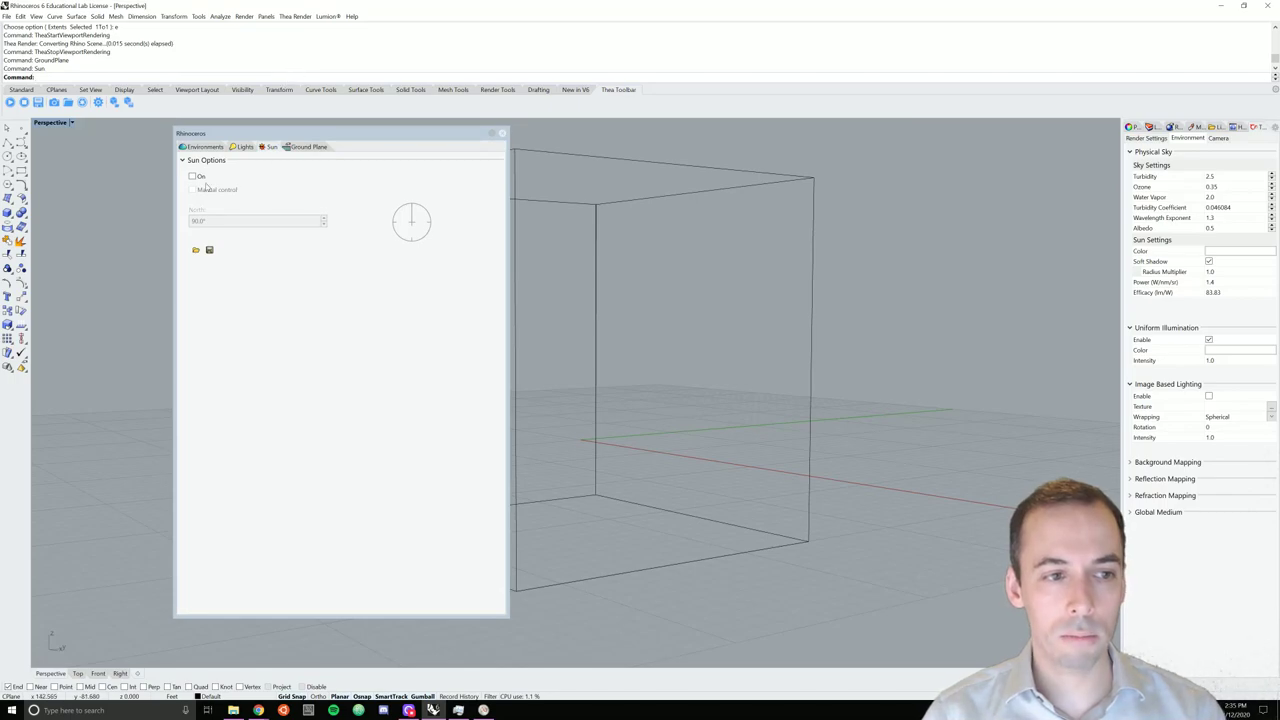
click(193, 177)
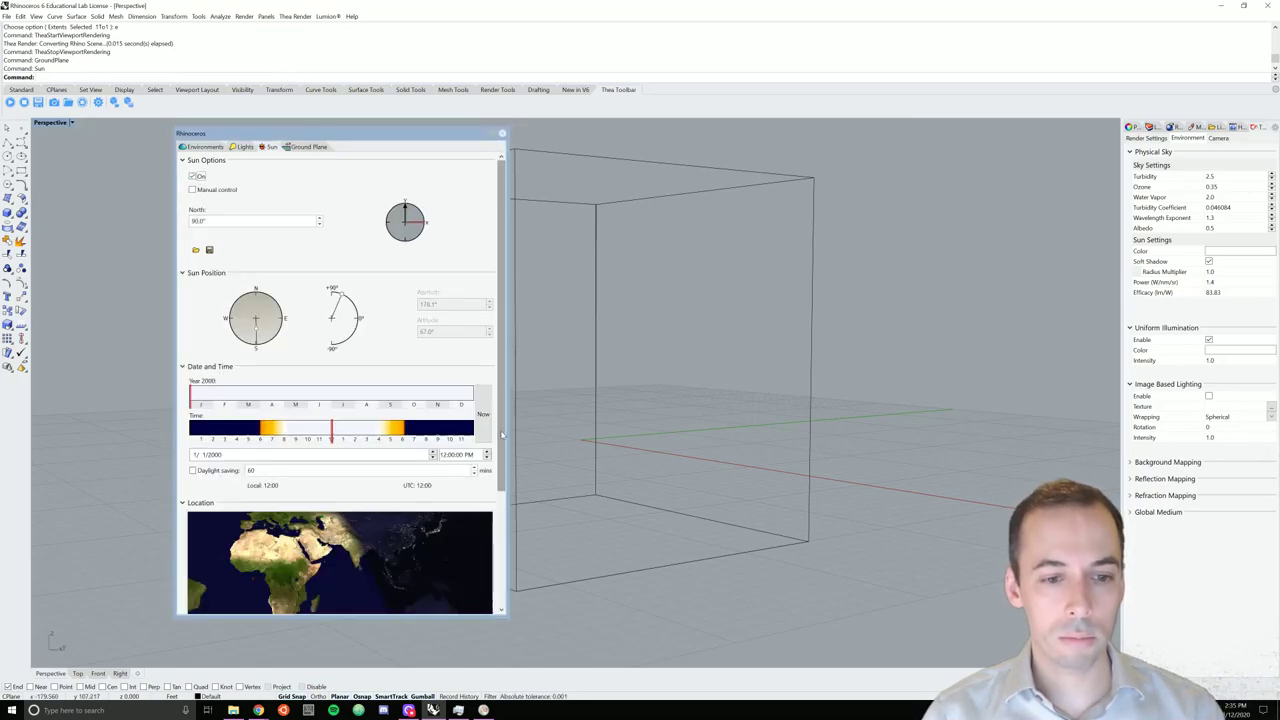
scroll(483, 450, down, 3)
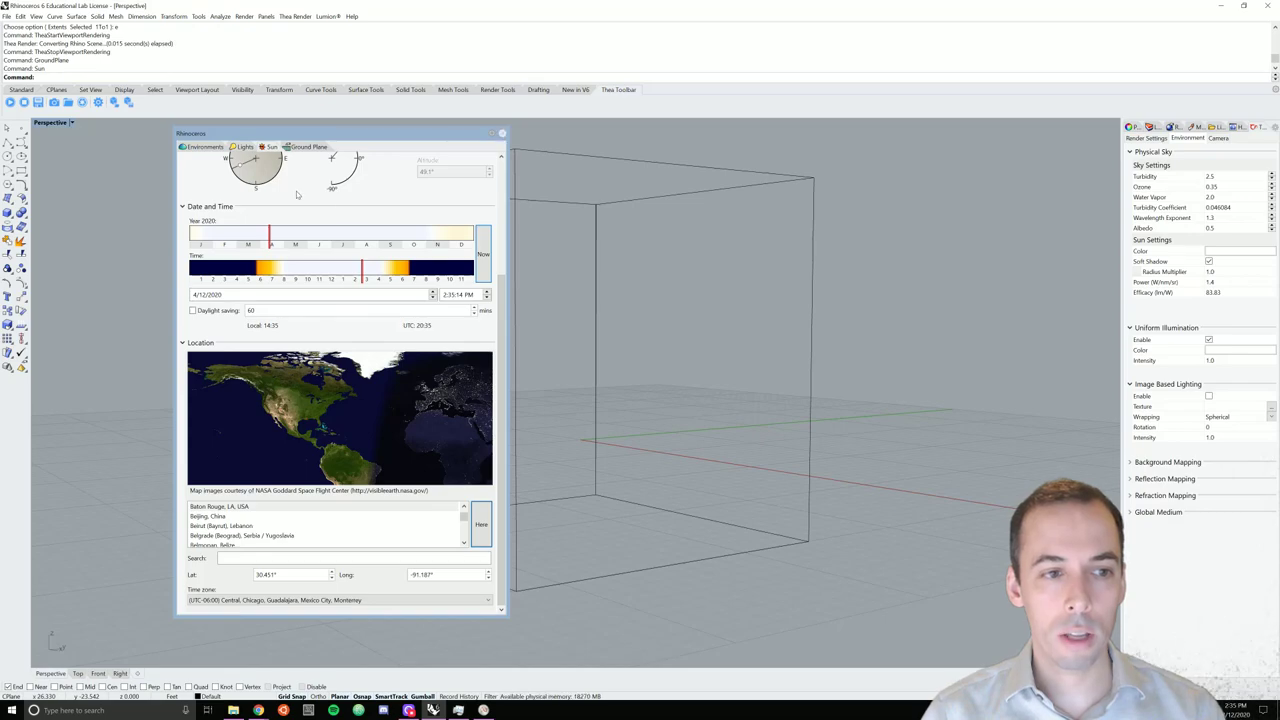
Select Skylight in the scene's lights list, then close the sun and lights panel.
click(243, 147)
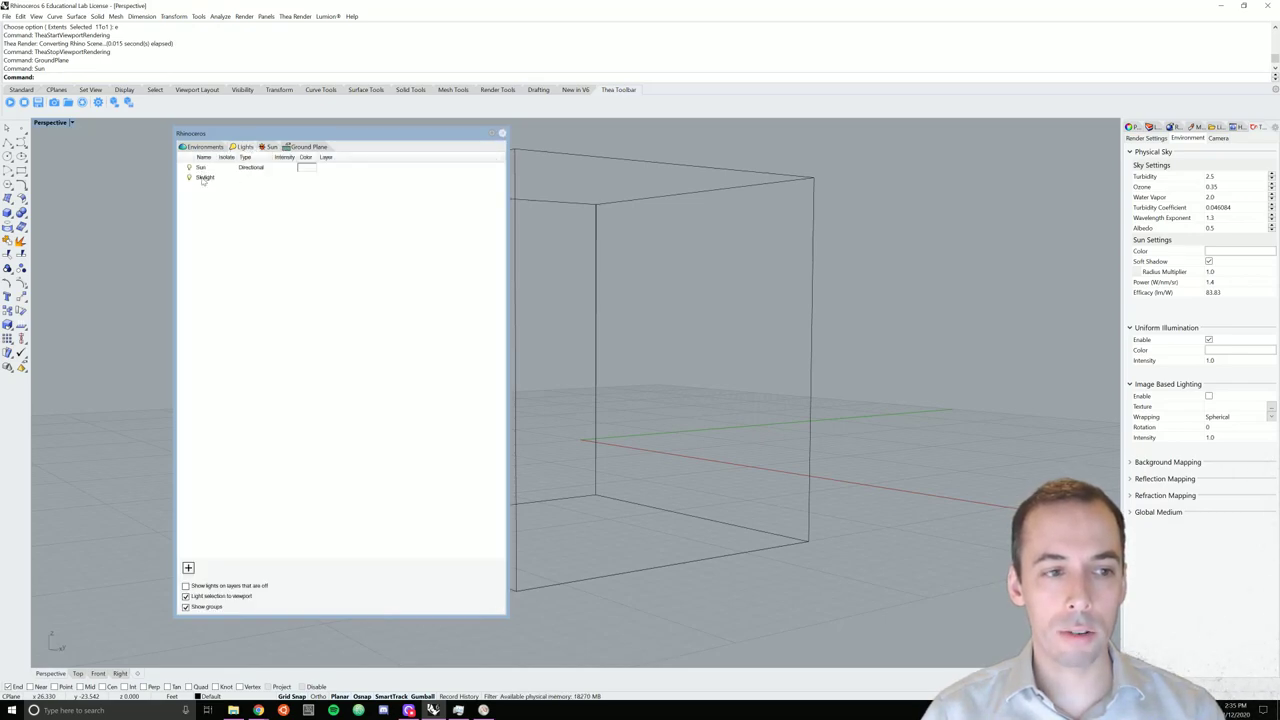
click(205, 178)
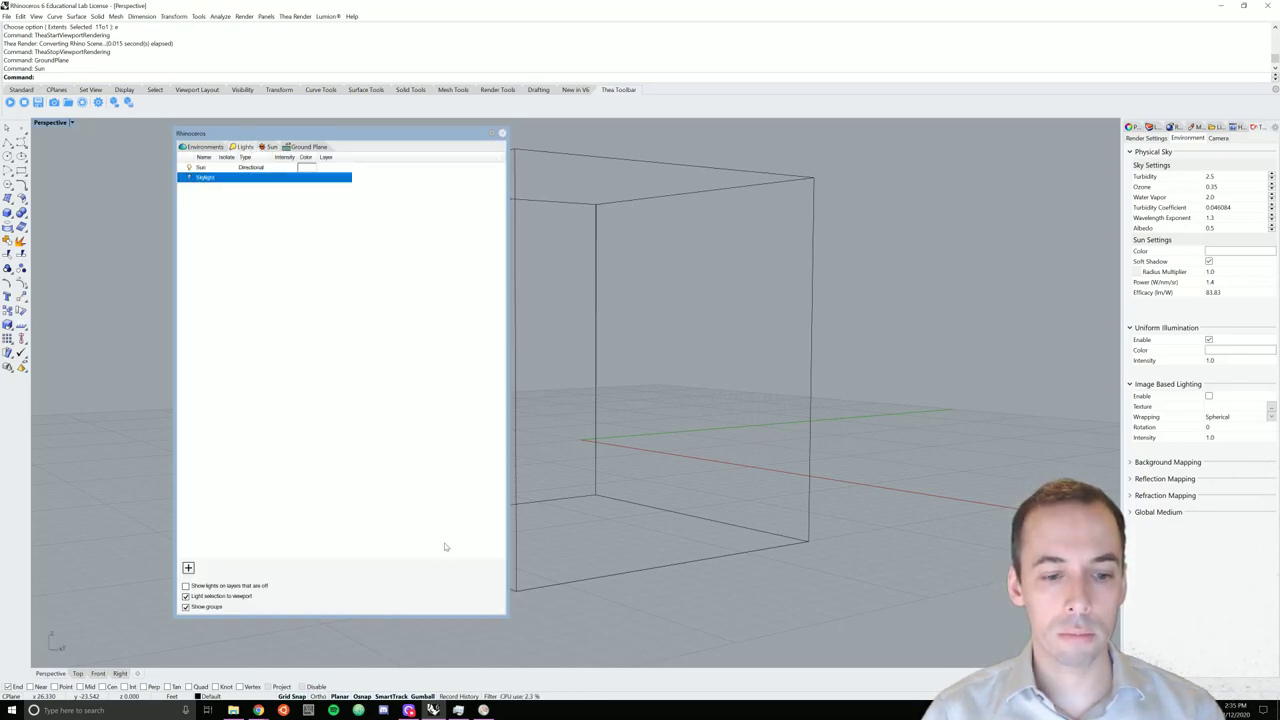
click(502, 133)
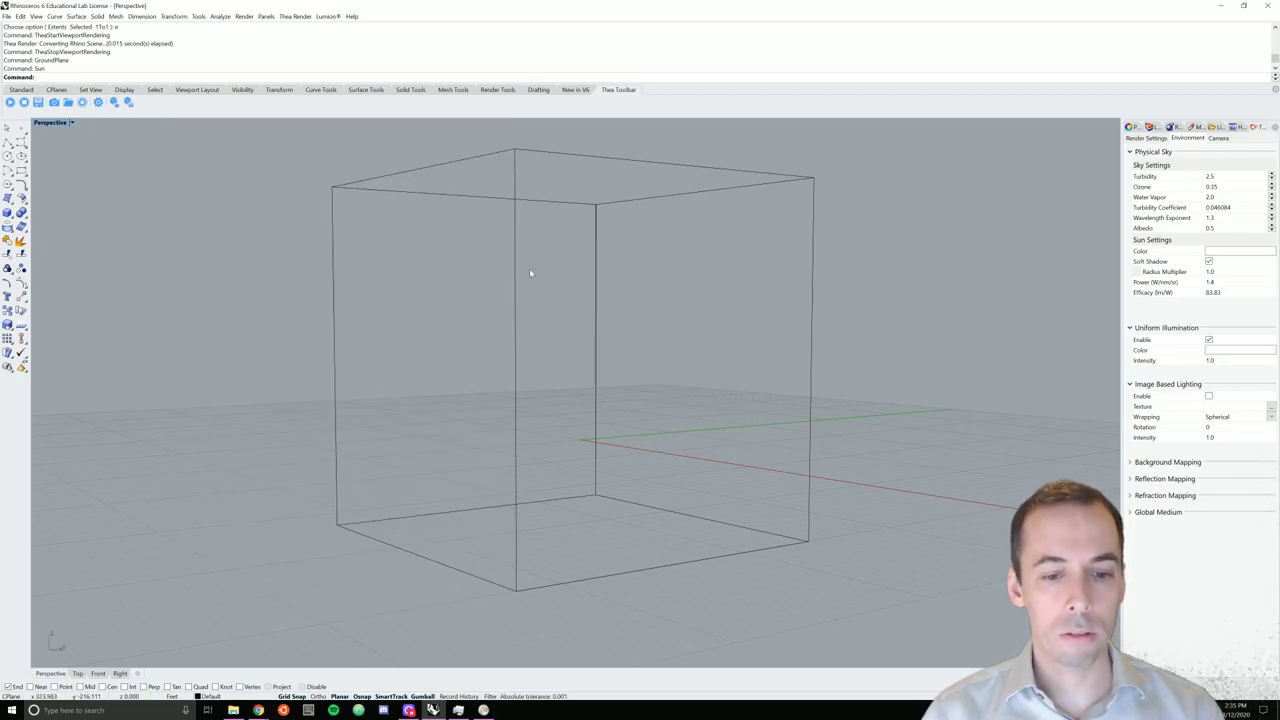
Render the mangrove live in the viewport and check the 100% CPU load in Task Manager.
click(10, 102)
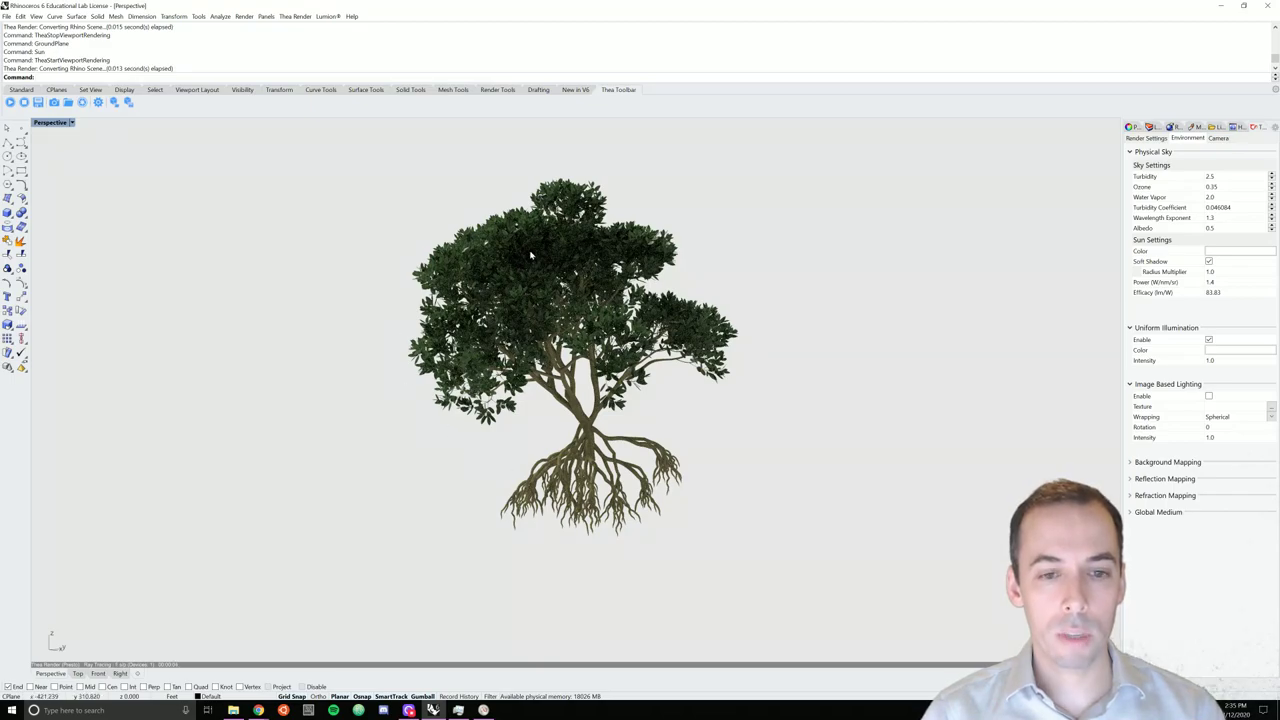
click(458, 710)
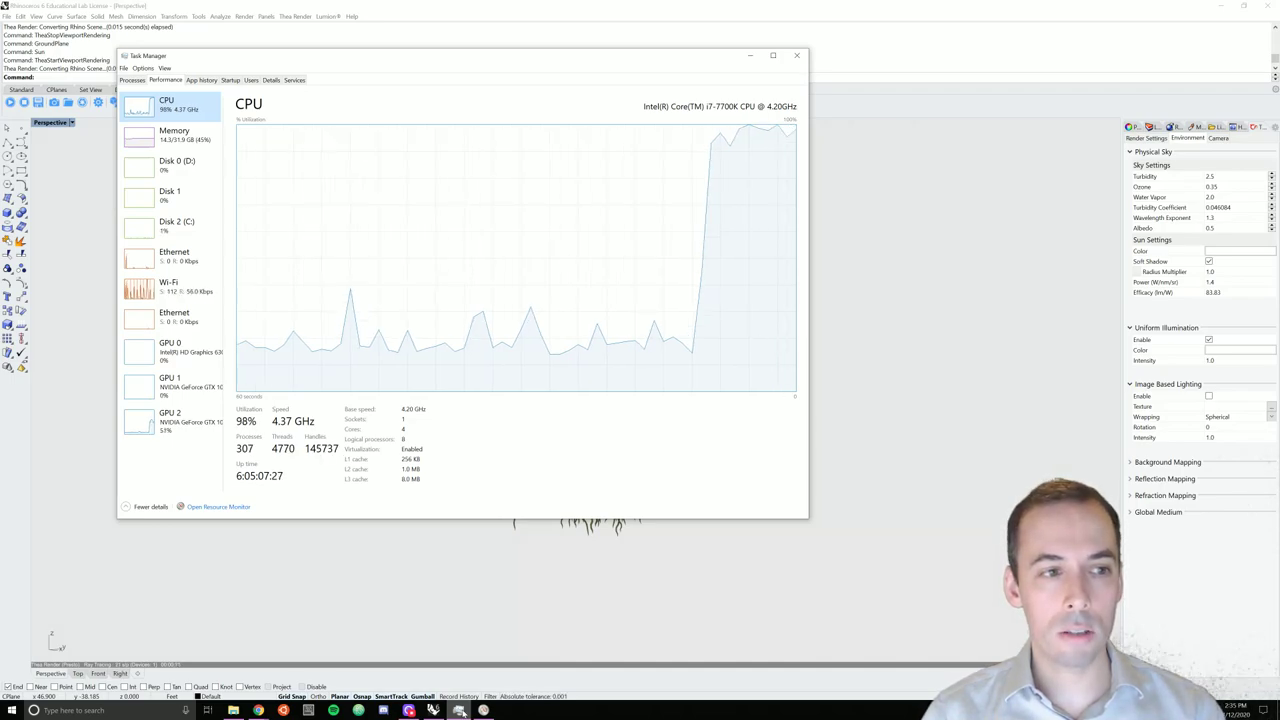
Check GPU 2 and CPU usage in Task Manager, then minimise it back to Rhino.
click(148, 425)
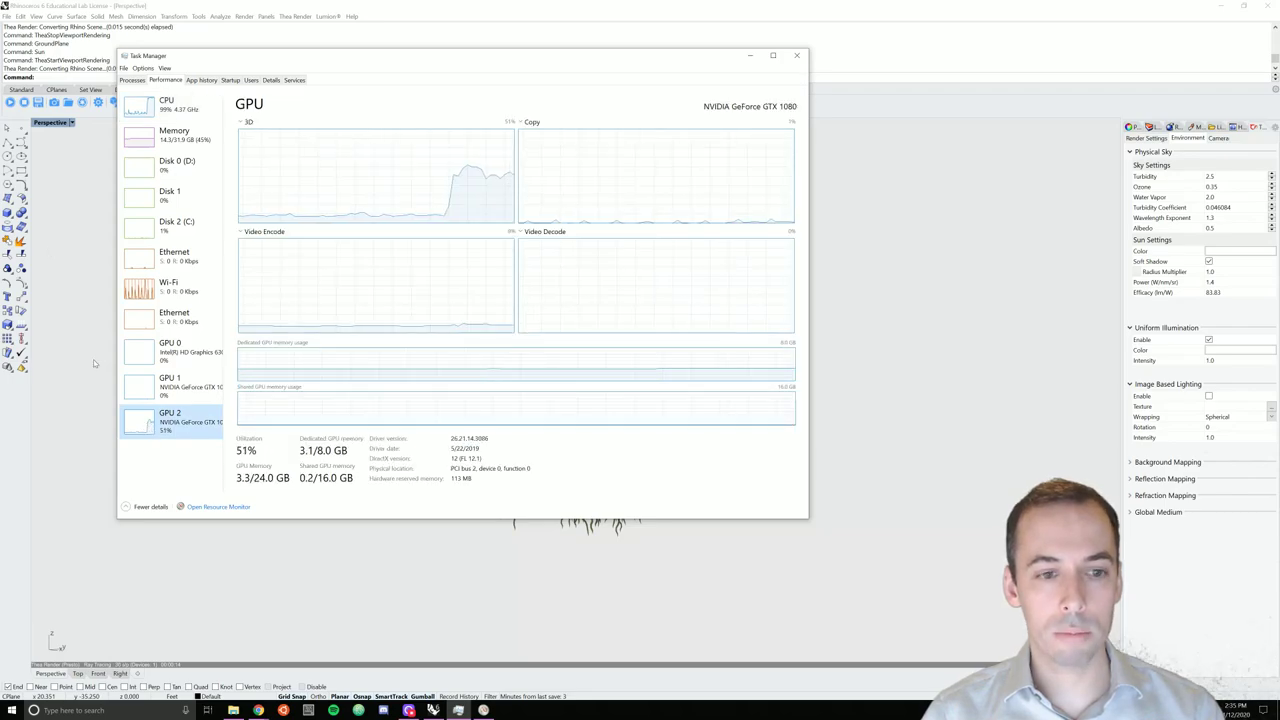
click(133, 113)
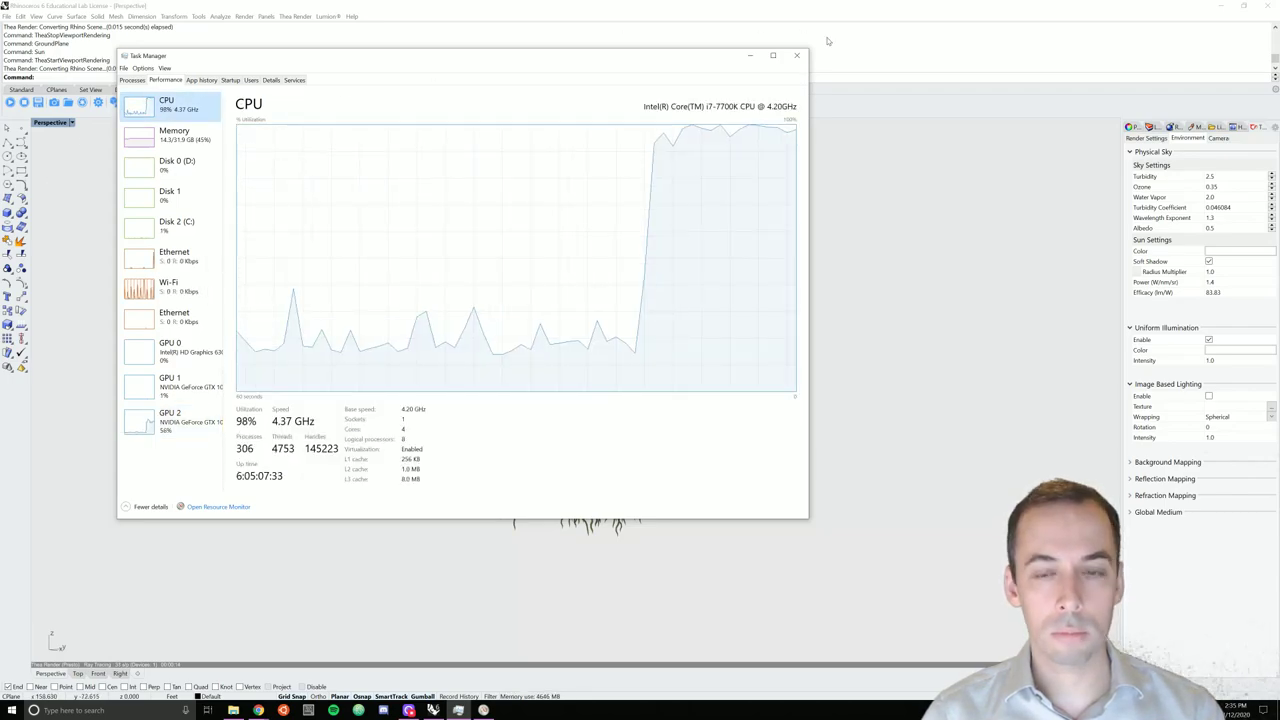
click(751, 55)
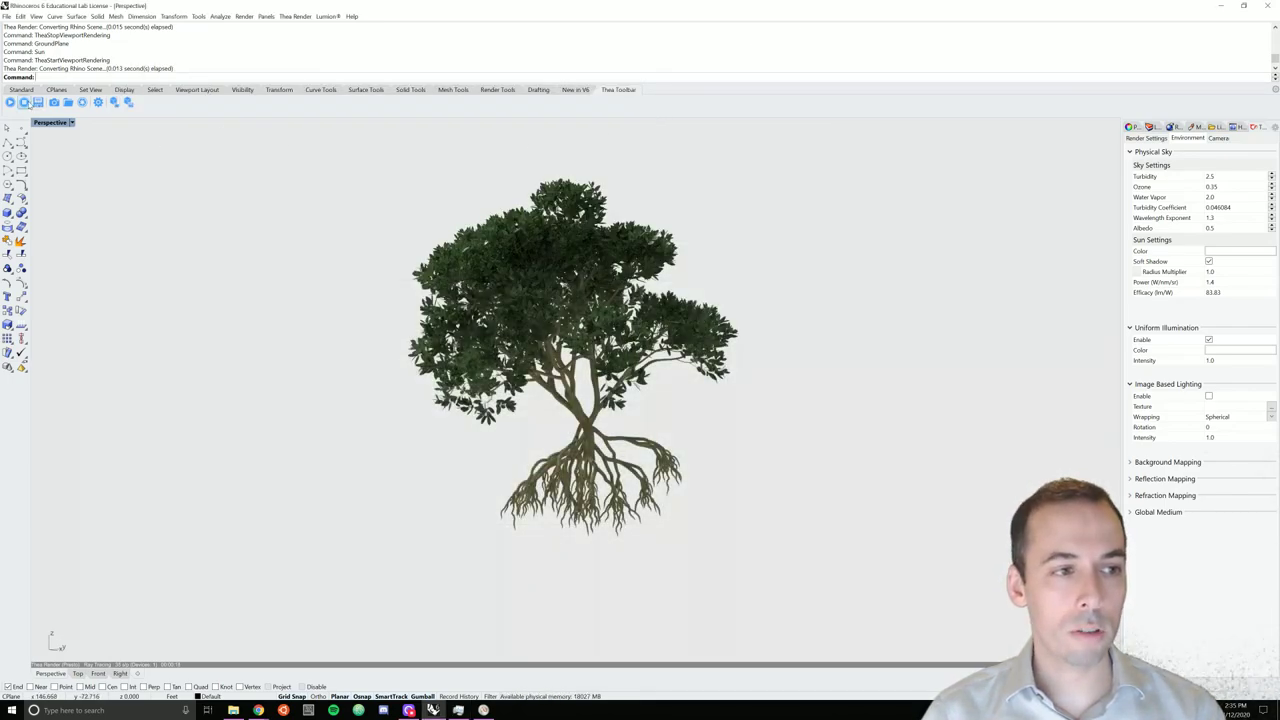
Stop the live render and sync the Thea camera resolution to the viewport's 3268 × 1649.
click(25, 103)
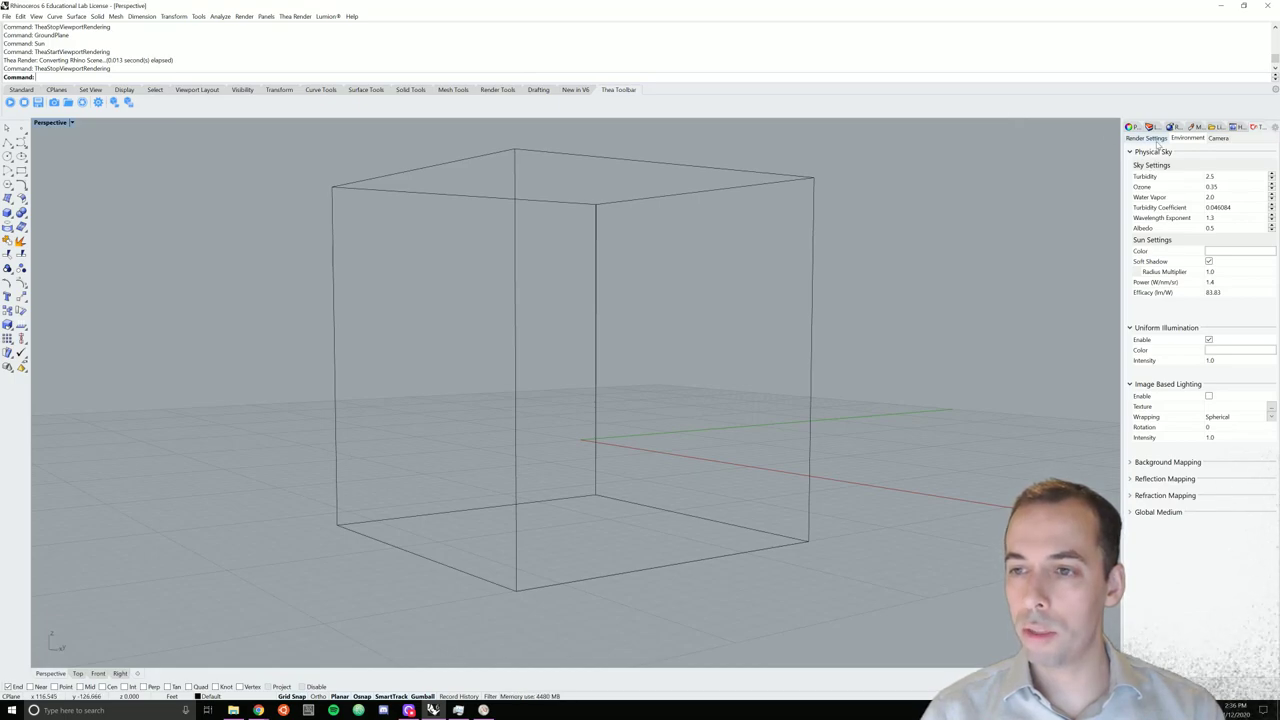
click(1220, 139)
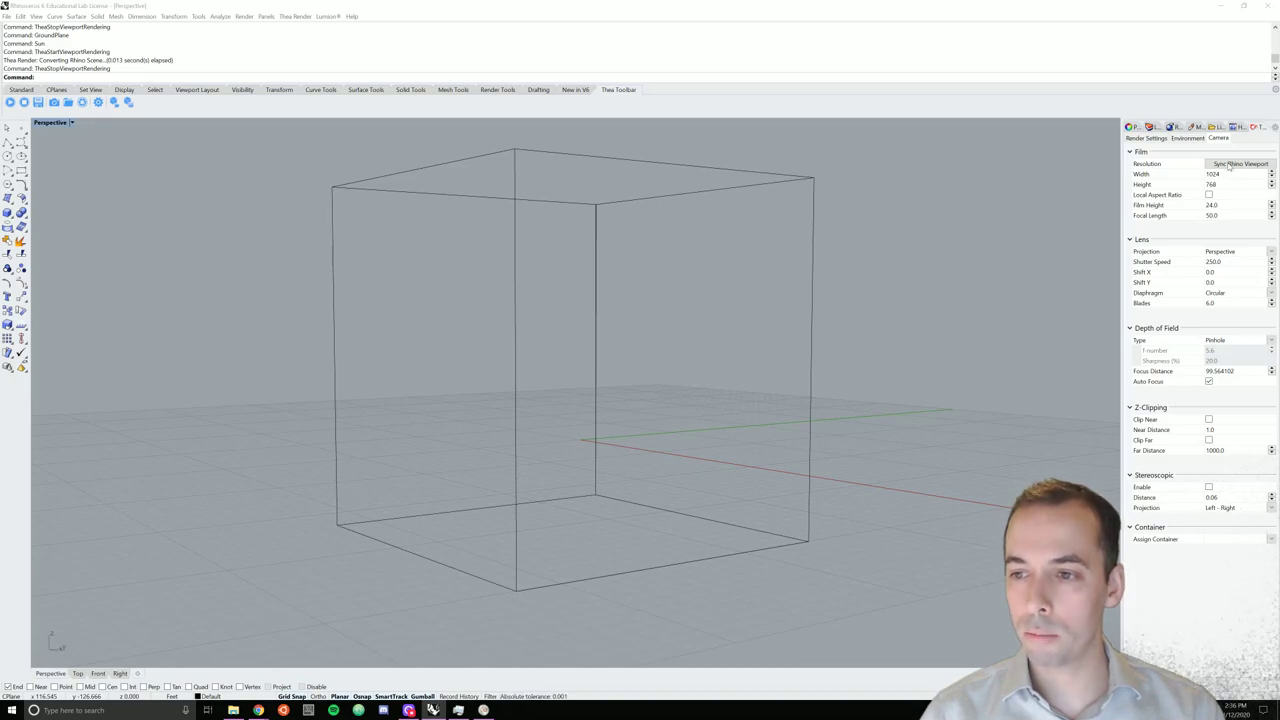
click(1229, 165)
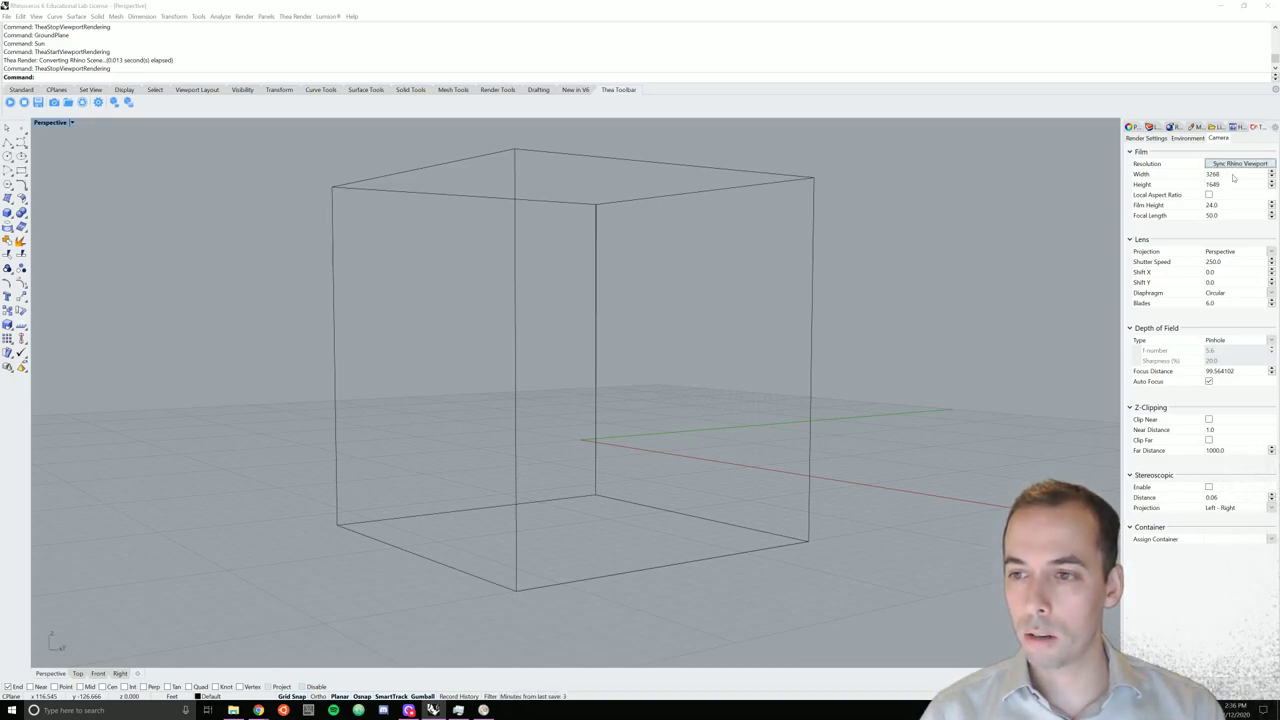
click(1147, 138)
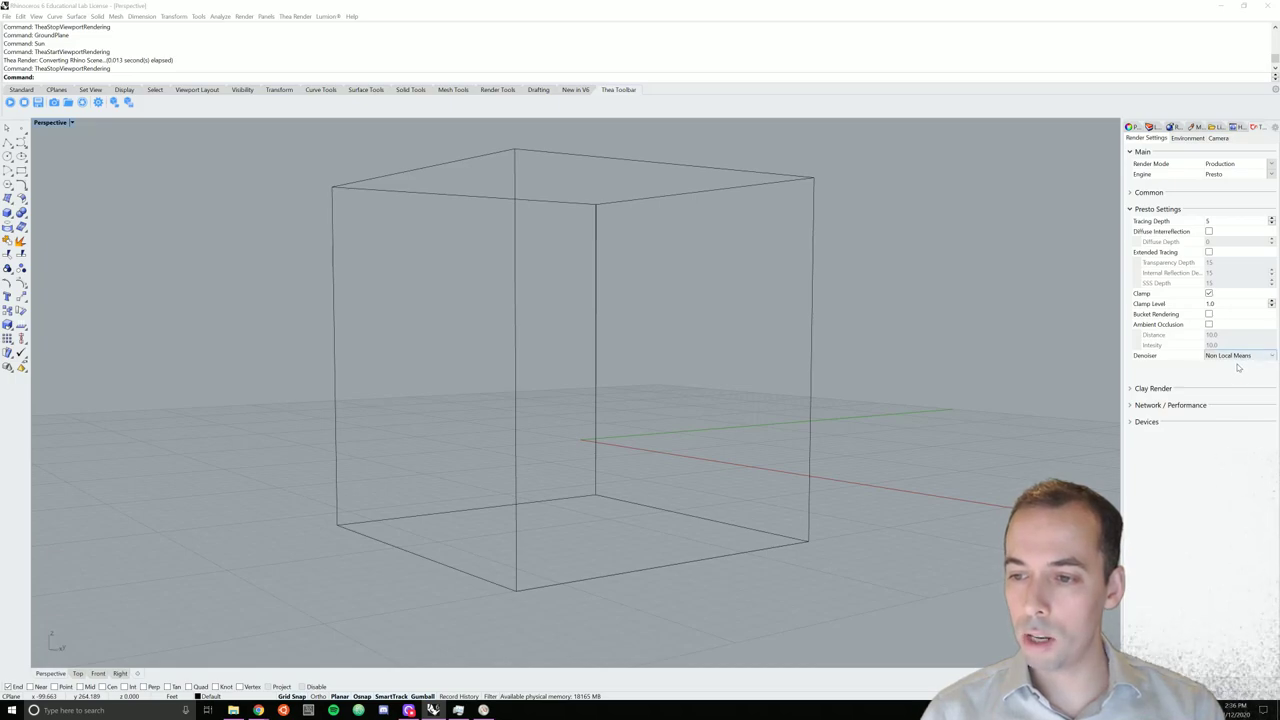
Keep Non Local Means as the denoiser, launch Thea Darkroom, and hide Rhino.
click(1271, 356)
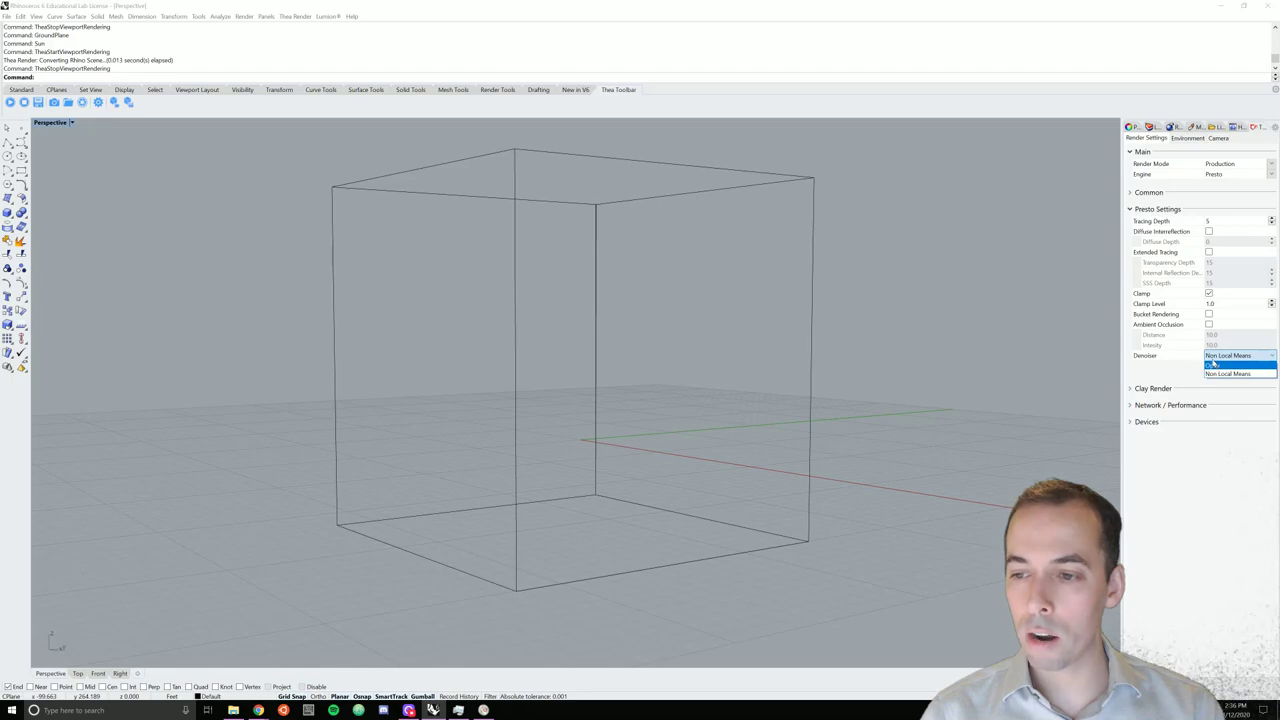
click(1180, 379)
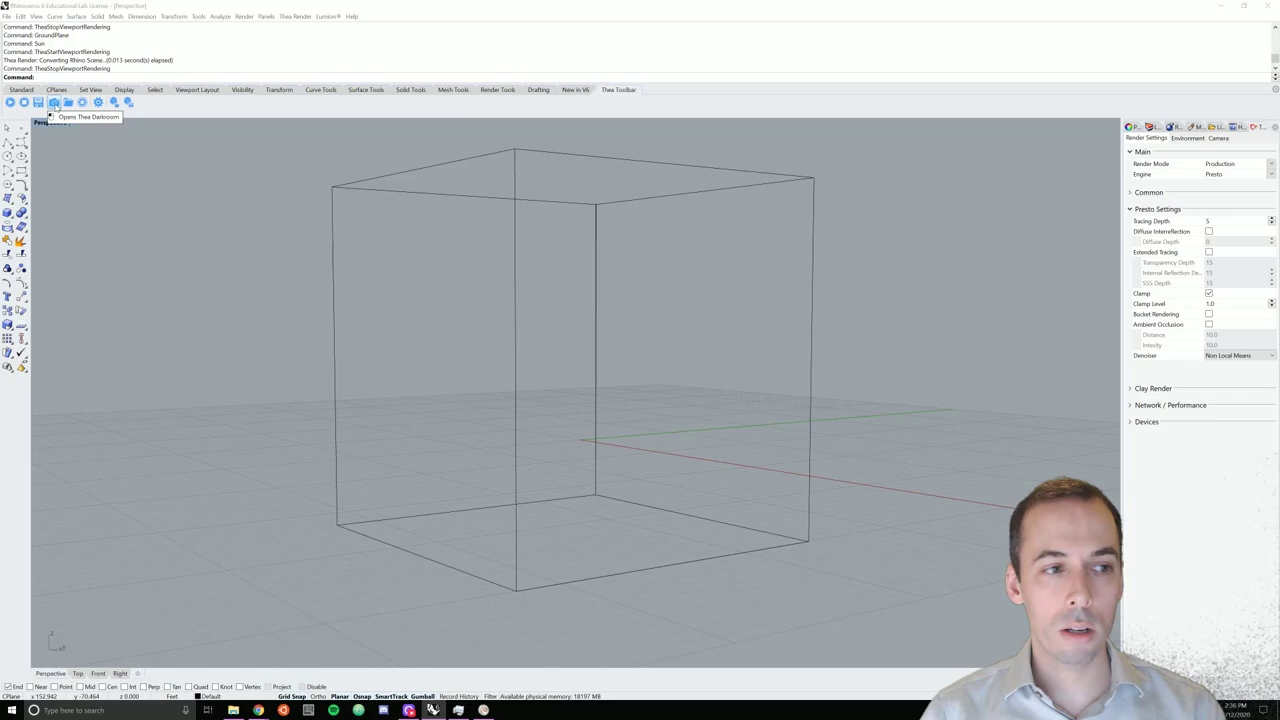
click(55, 104)
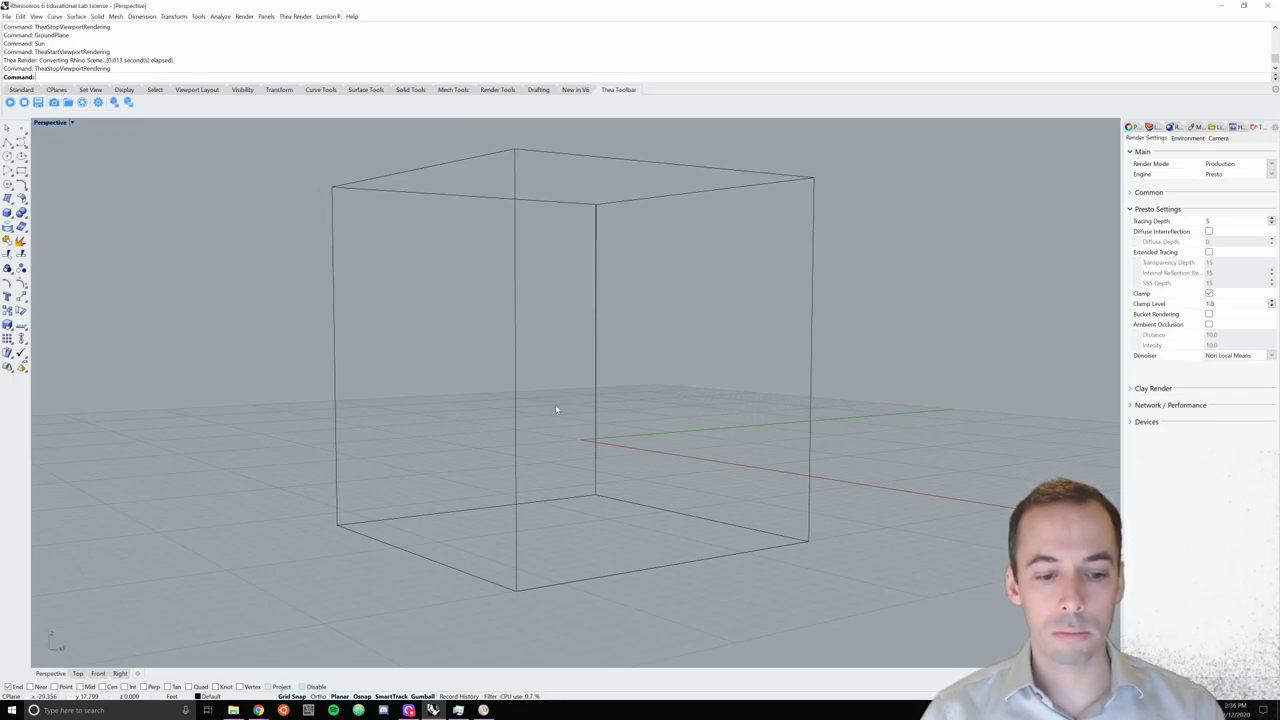
click(433, 710)
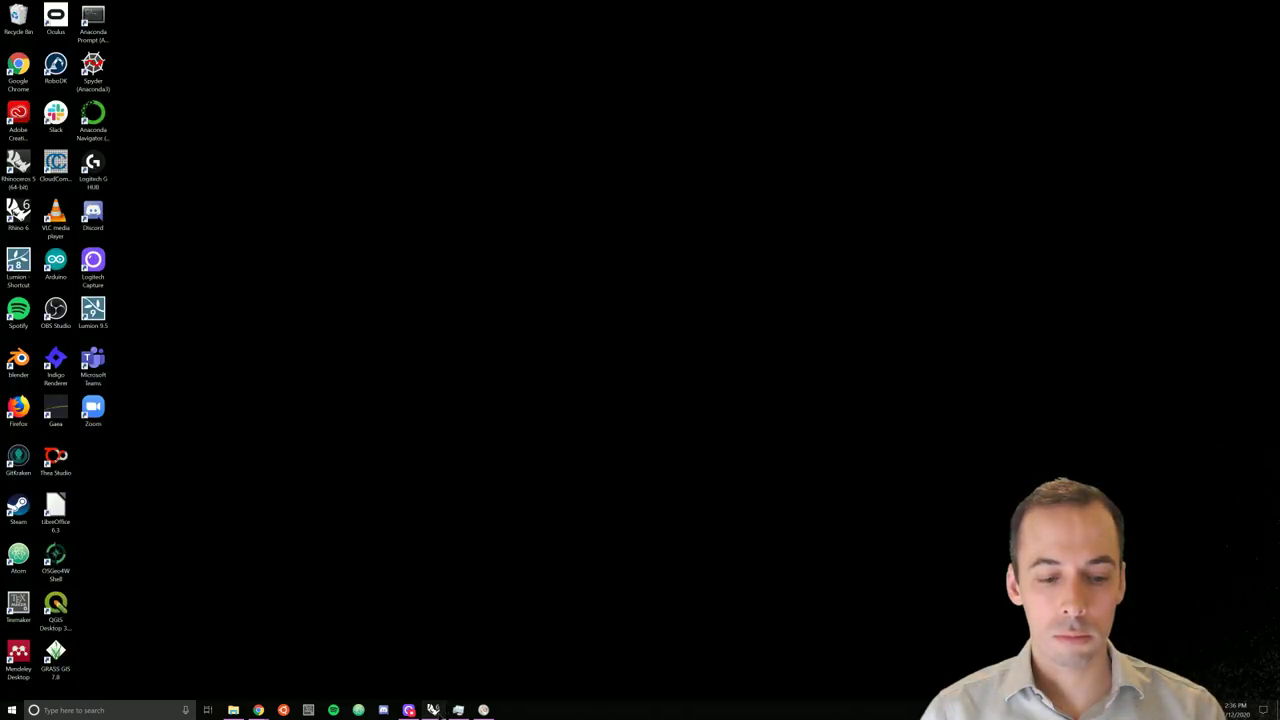
Bring up the Thea Darkroom window showing the mangrove tree on white.
click(433, 710)
click(55, 102)
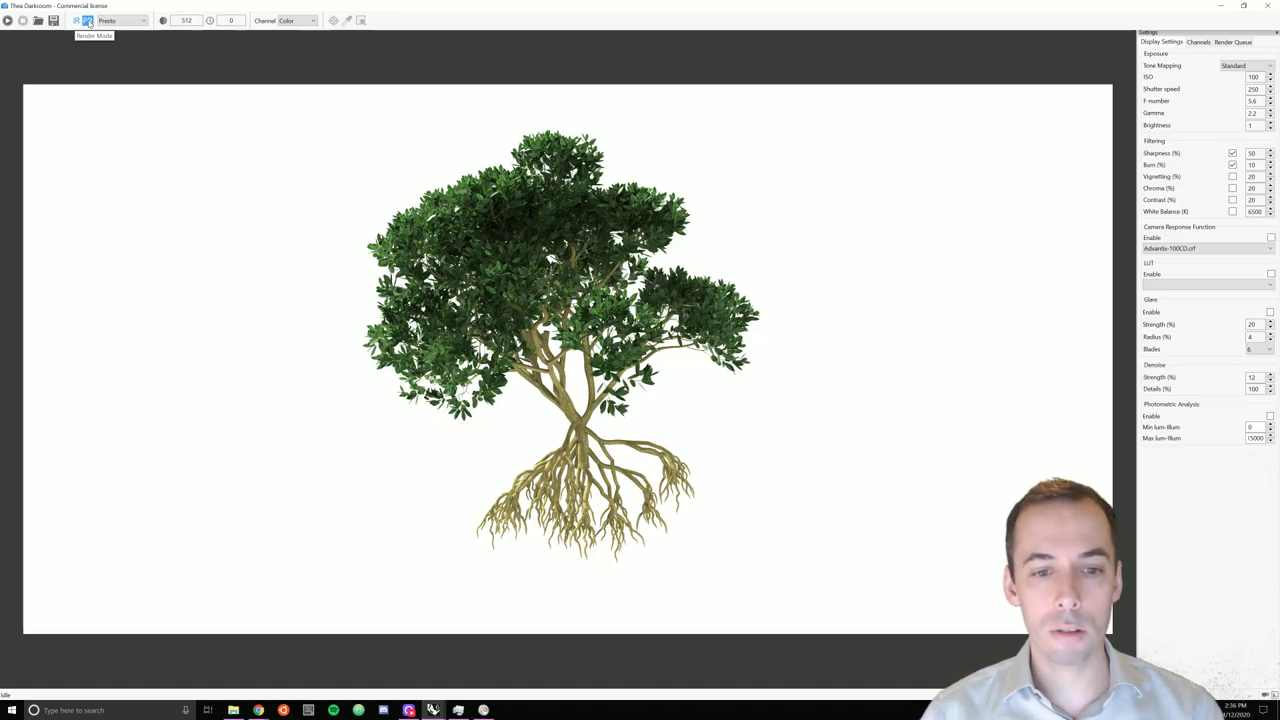
Run a Presto production render of the tree, stopping it after 21 s at 33 spp.
click(130, 21)
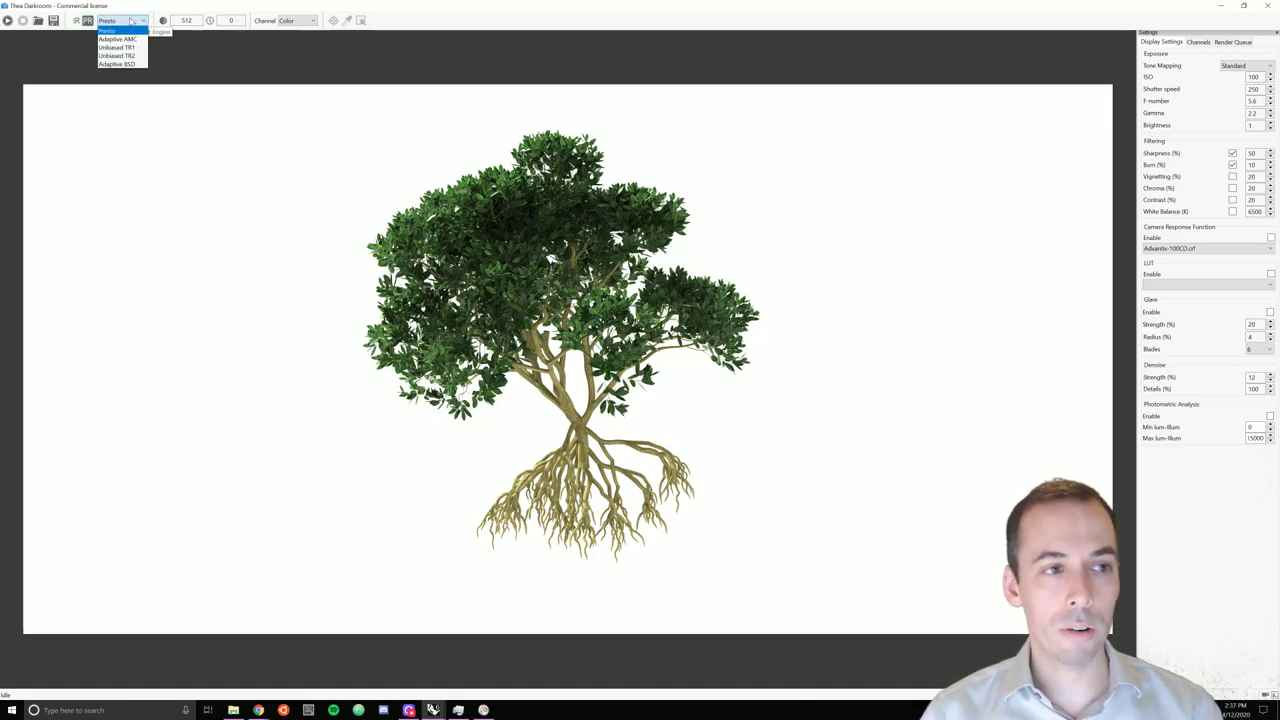
click(119, 31)
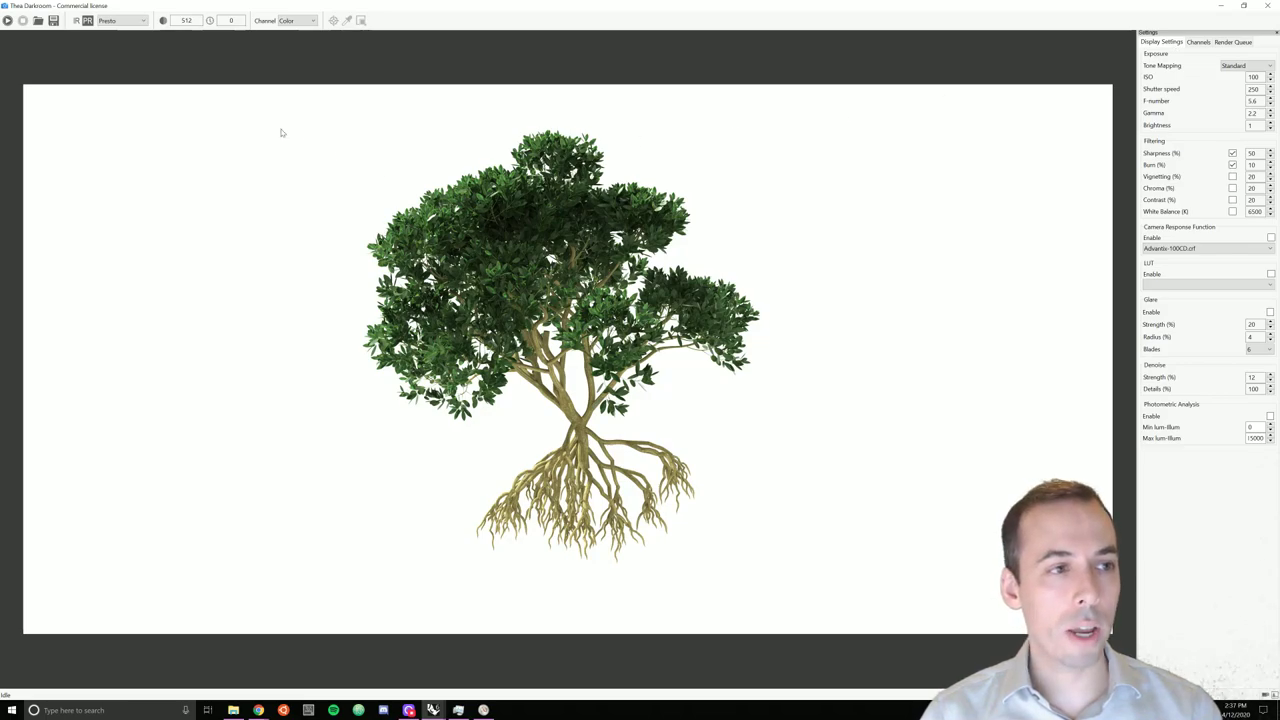
click(7, 20)
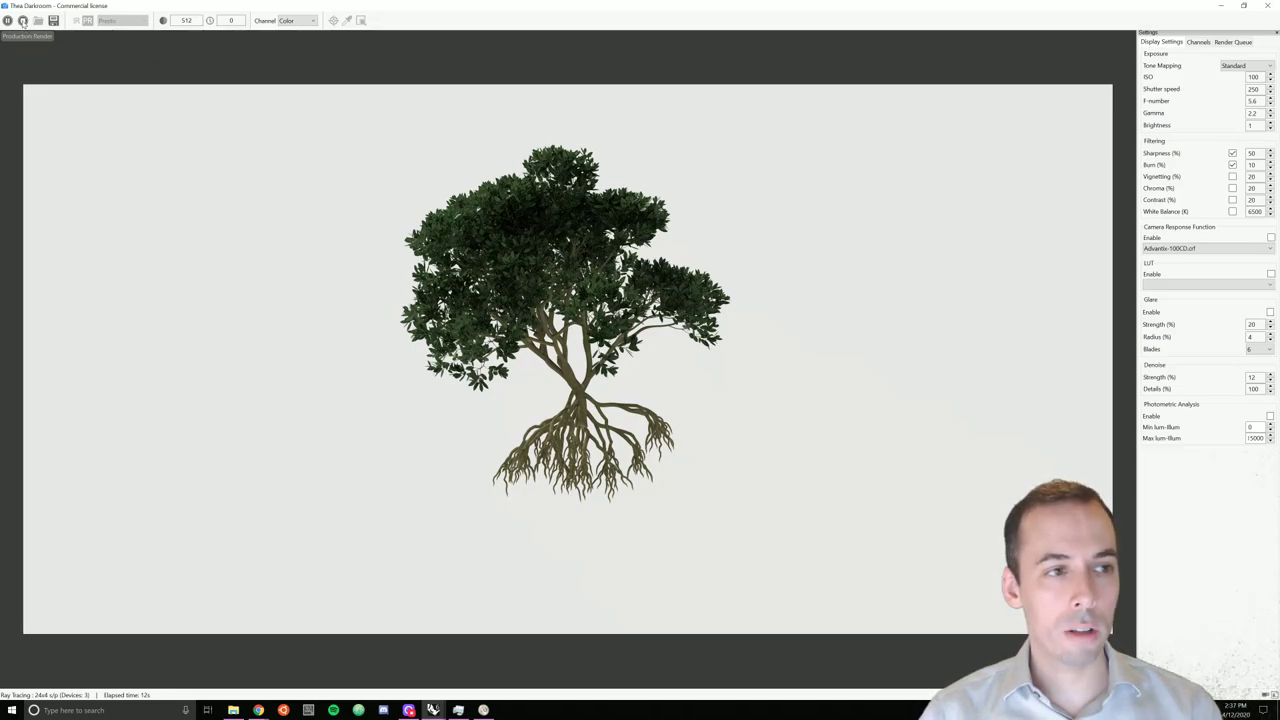
click(22, 21)
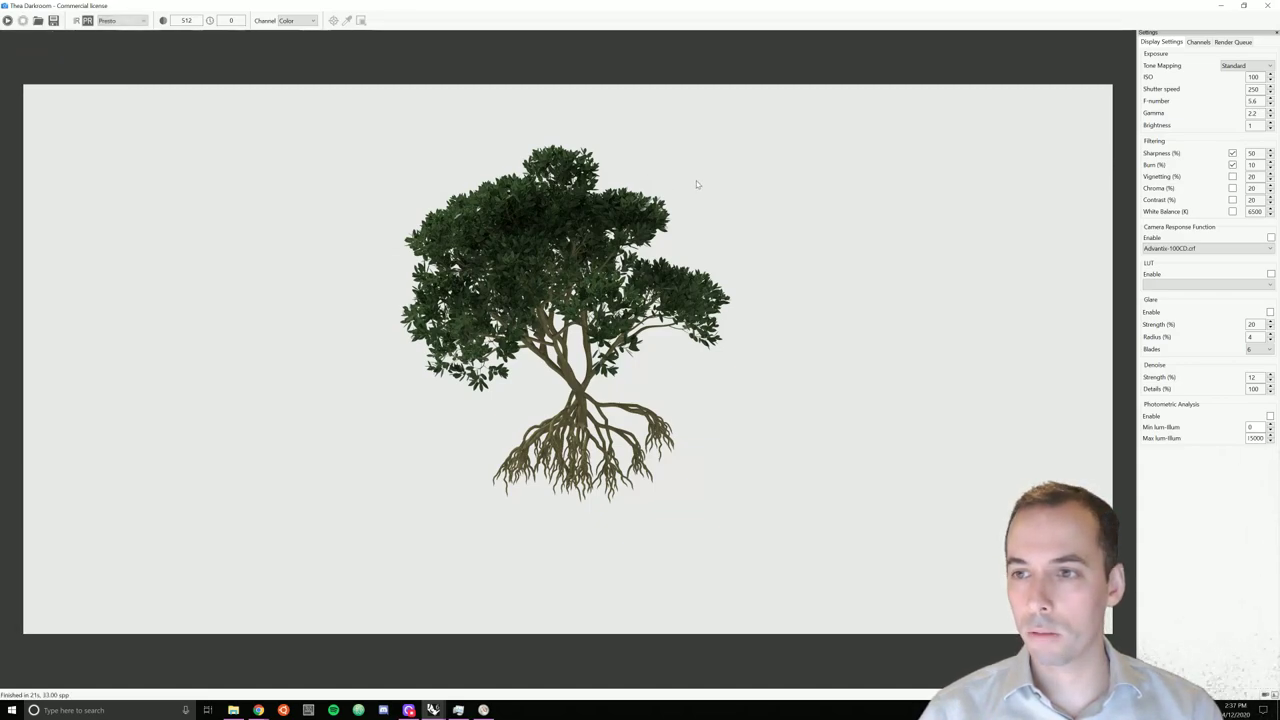
Enable the Alpha, Ambient Occlusion and GI channels in the Channels settings.
click(1199, 42)
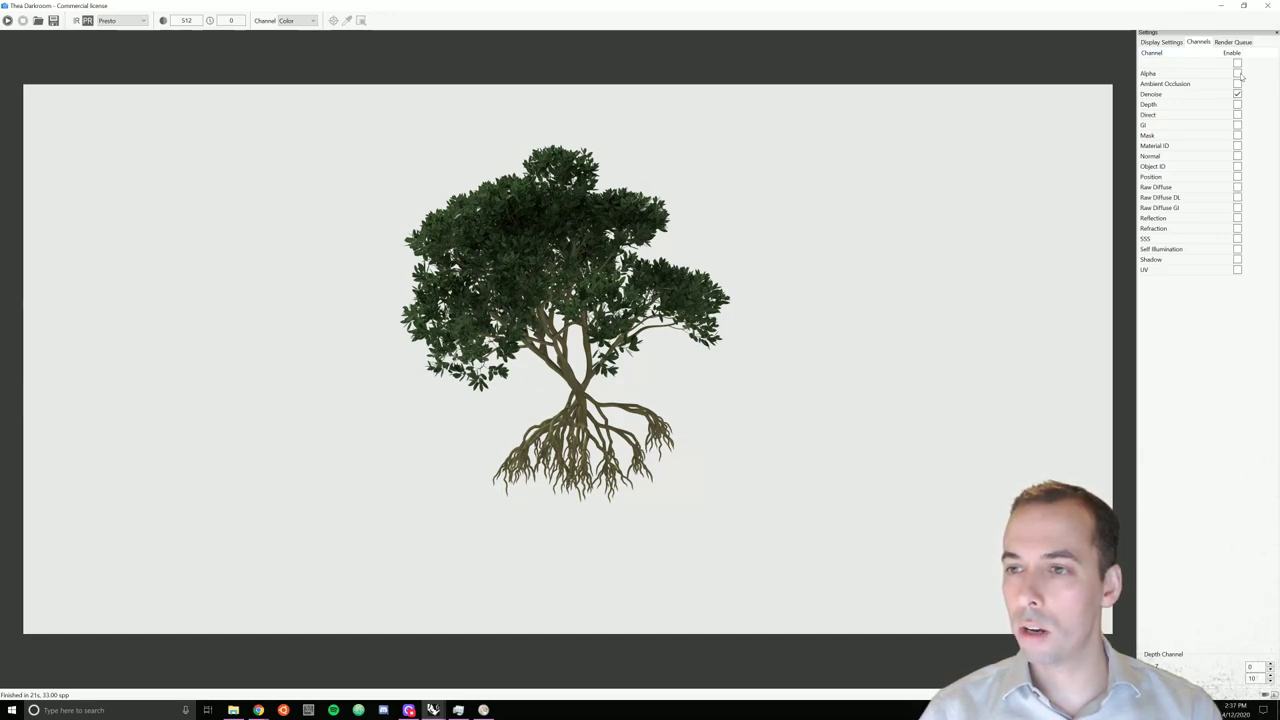
click(1238, 74)
click(1238, 84)
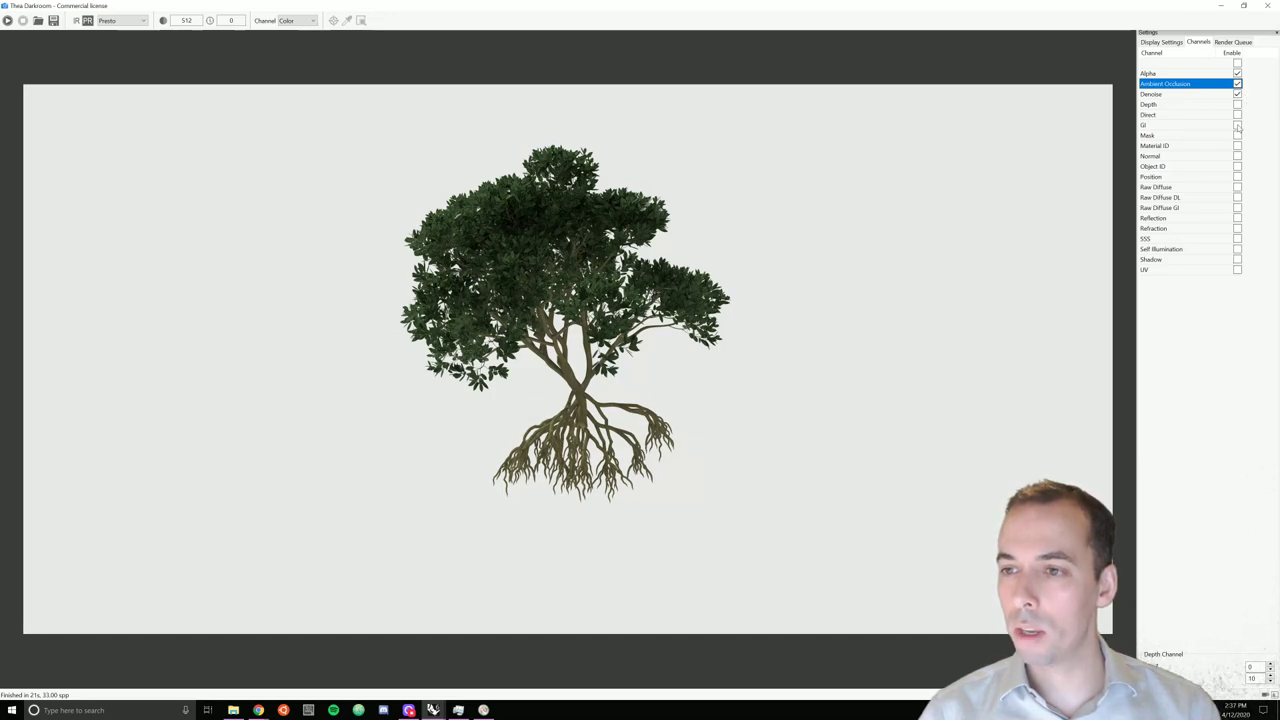
click(1238, 125)
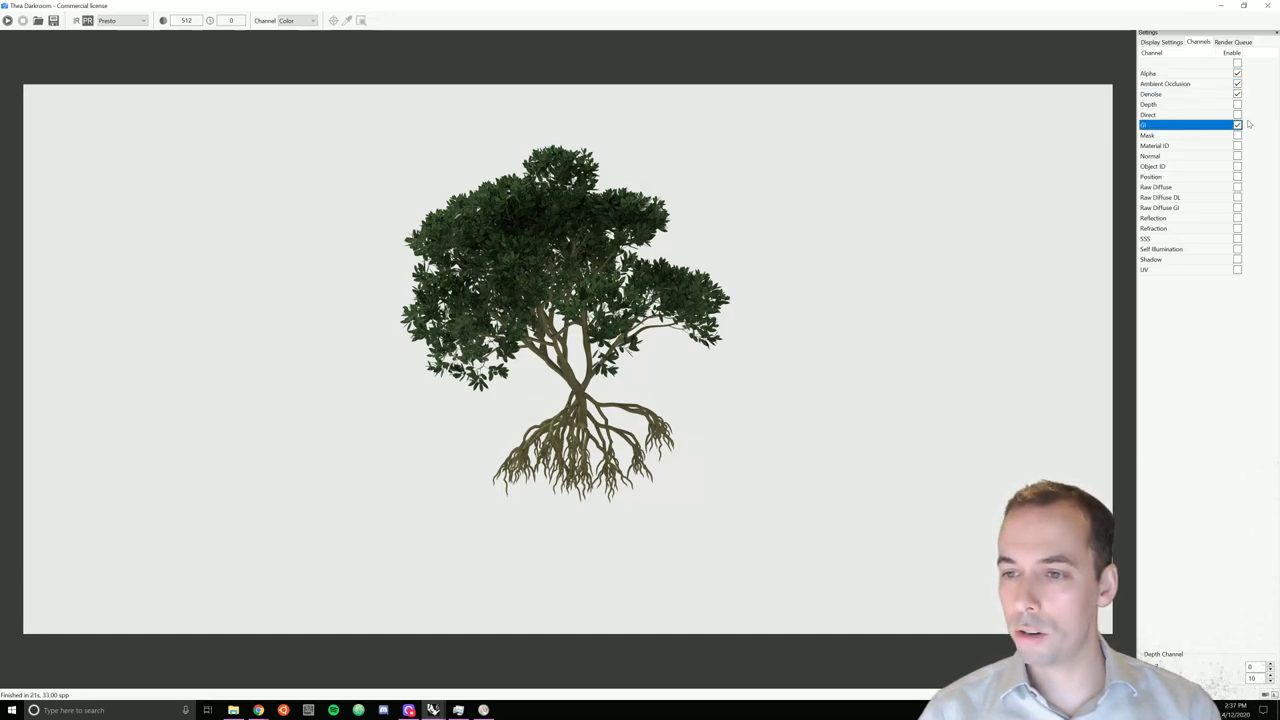
click(1168, 43)
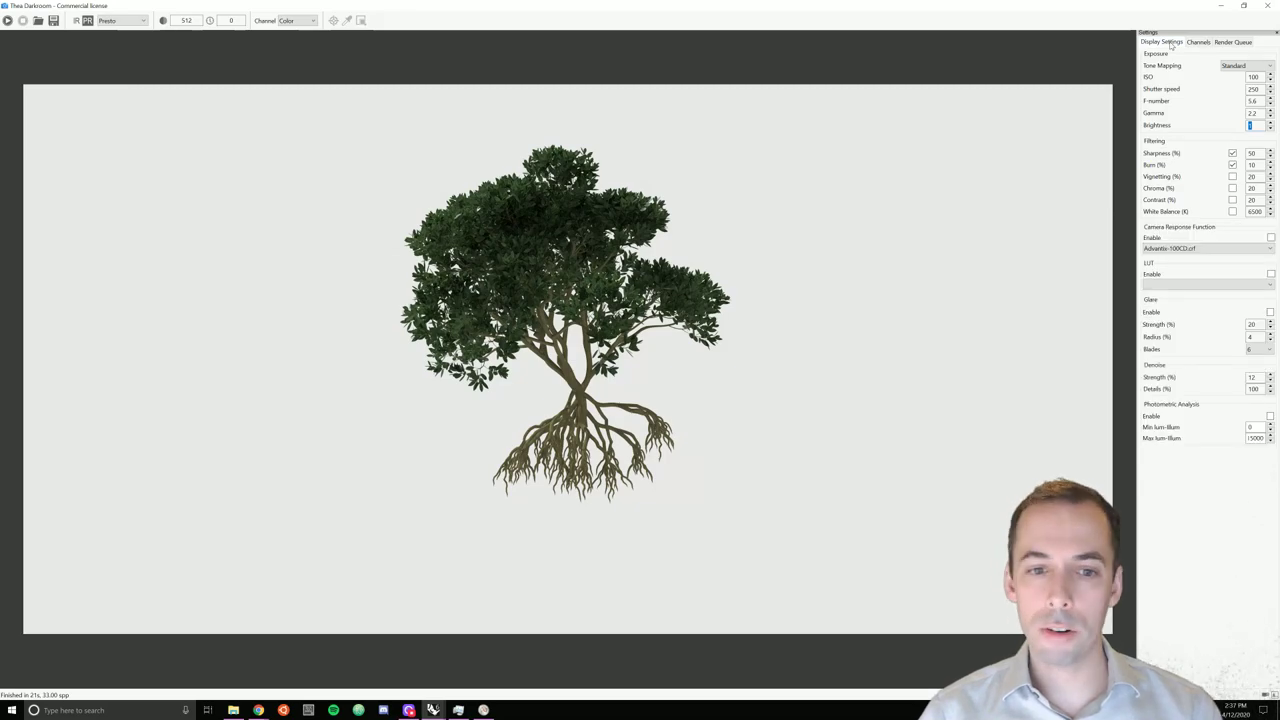
Set tone mapping to Filmic with Shadows 6 and ISO 120.
click(1233, 68)
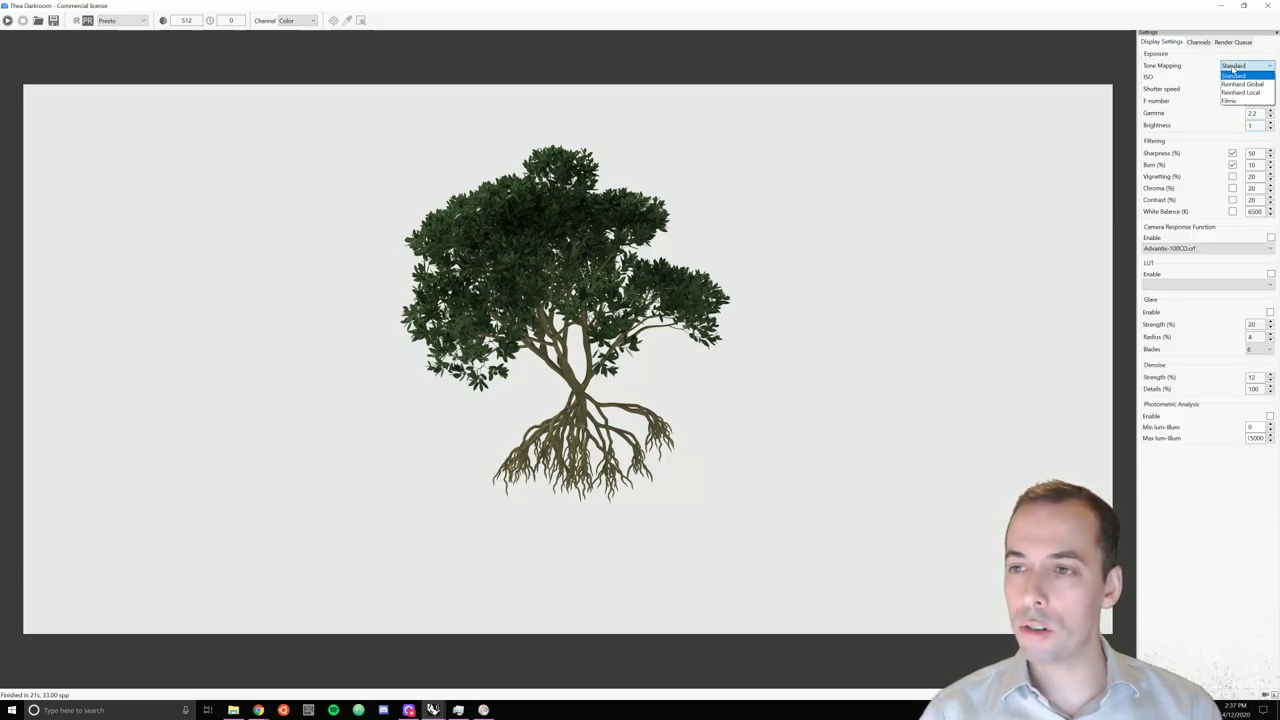
click(1239, 102)
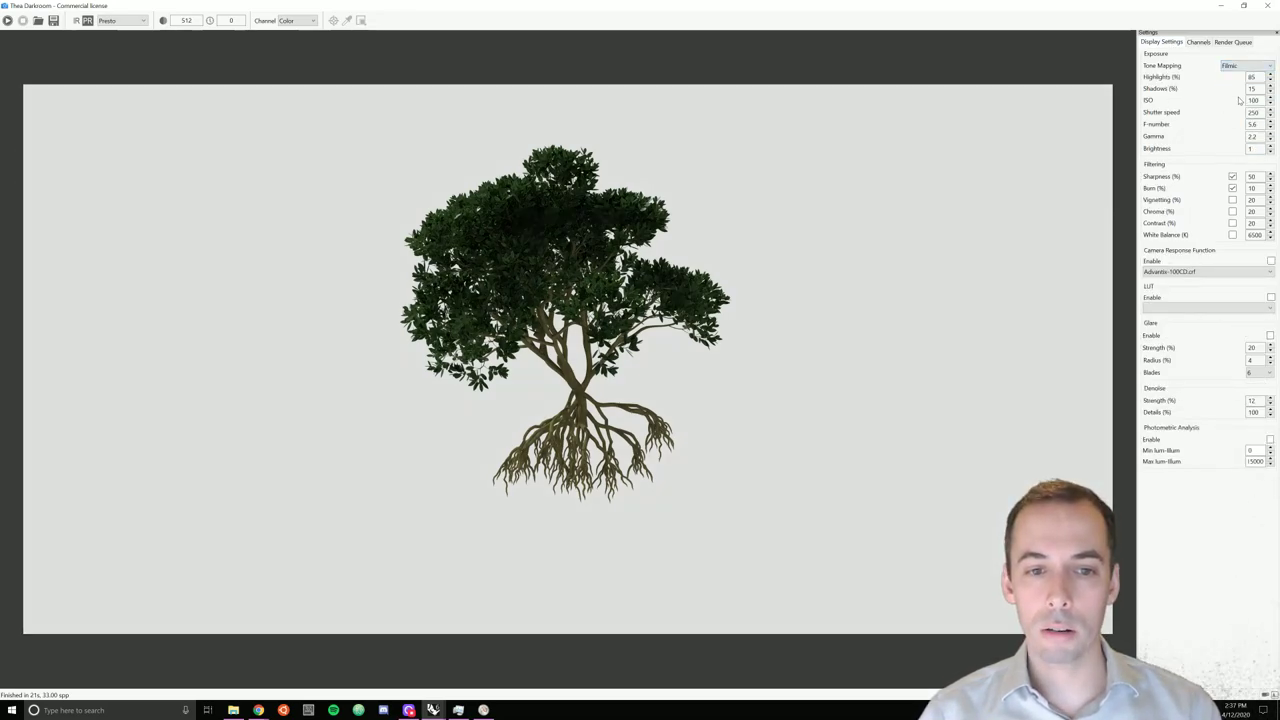
double_click(1251, 88)
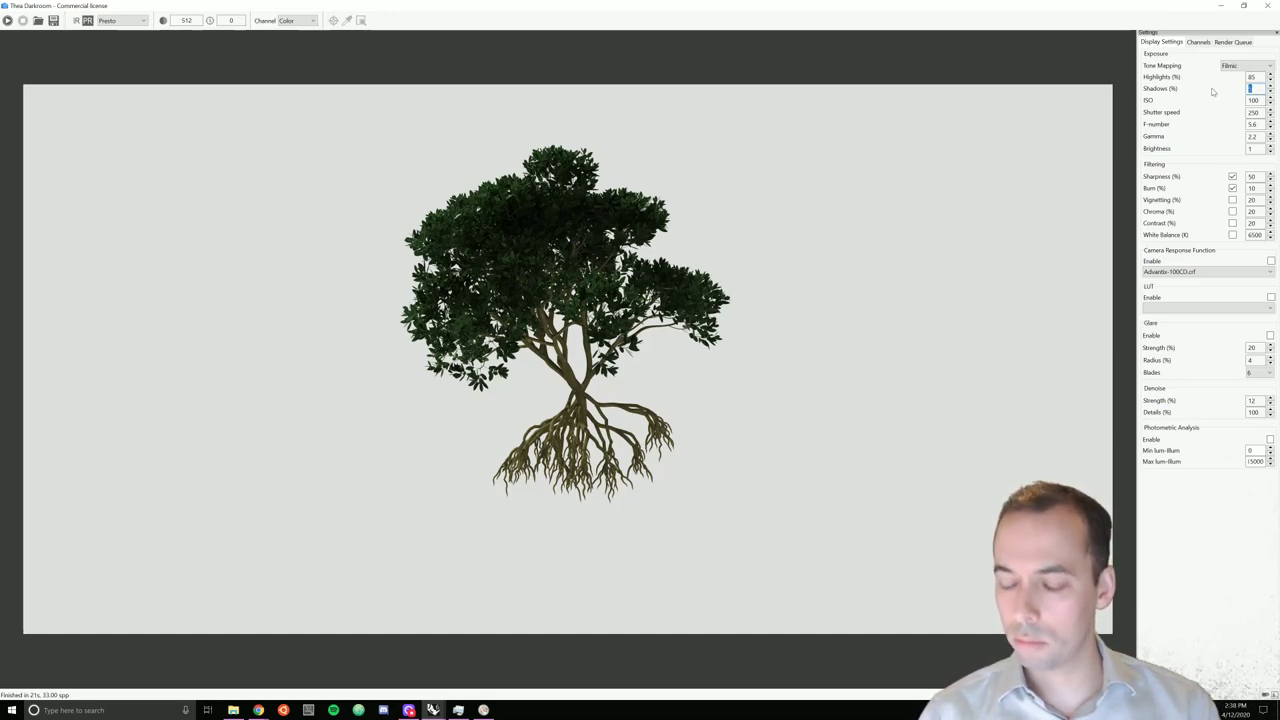
key(Return)
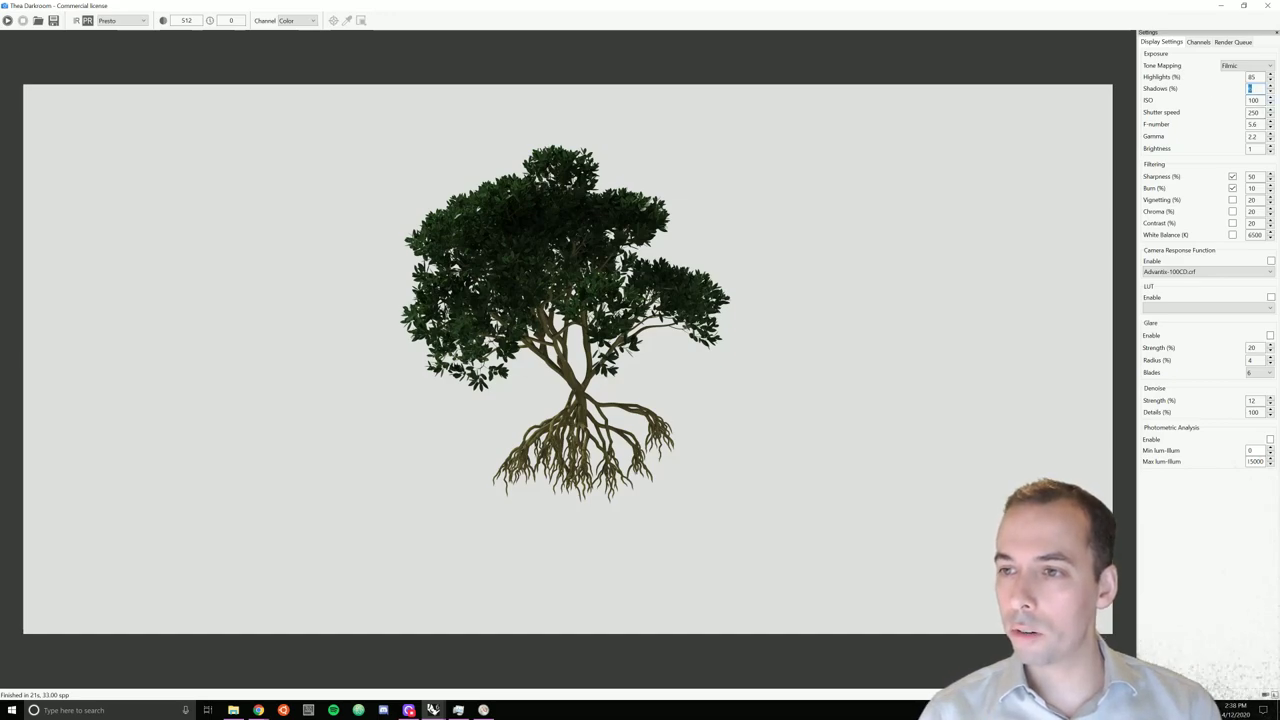
key(Tab)
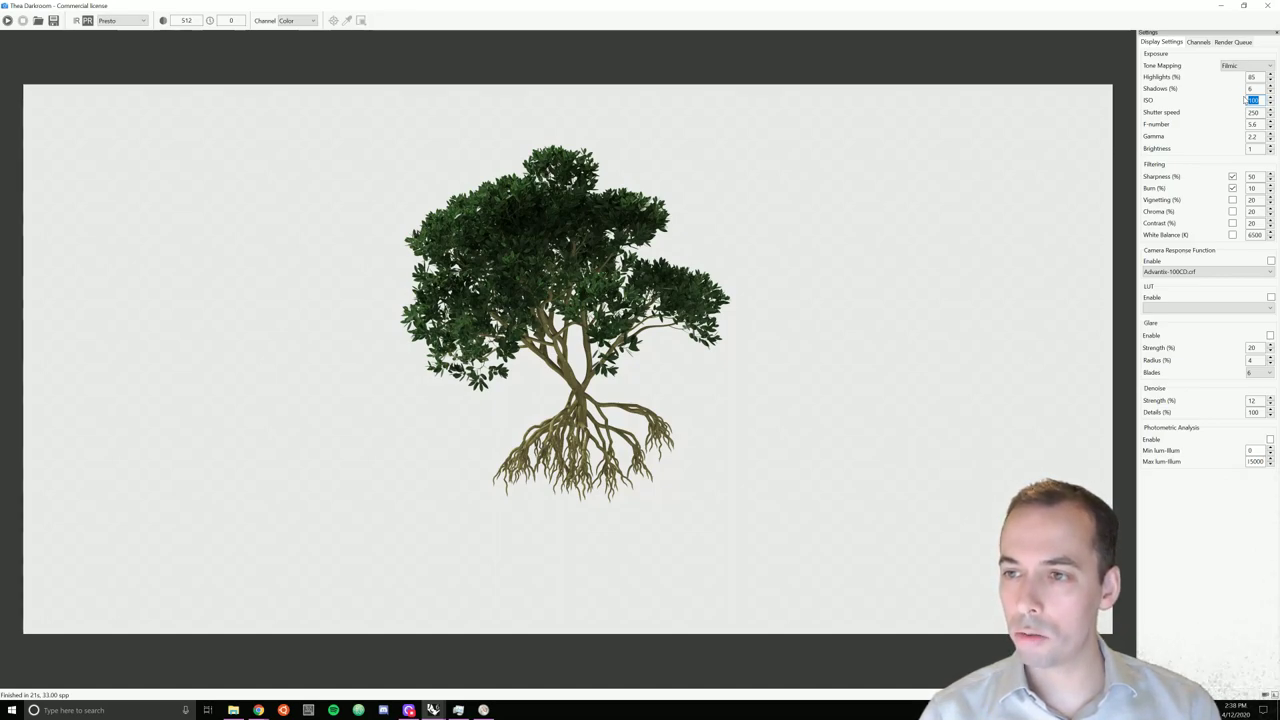
text(12)
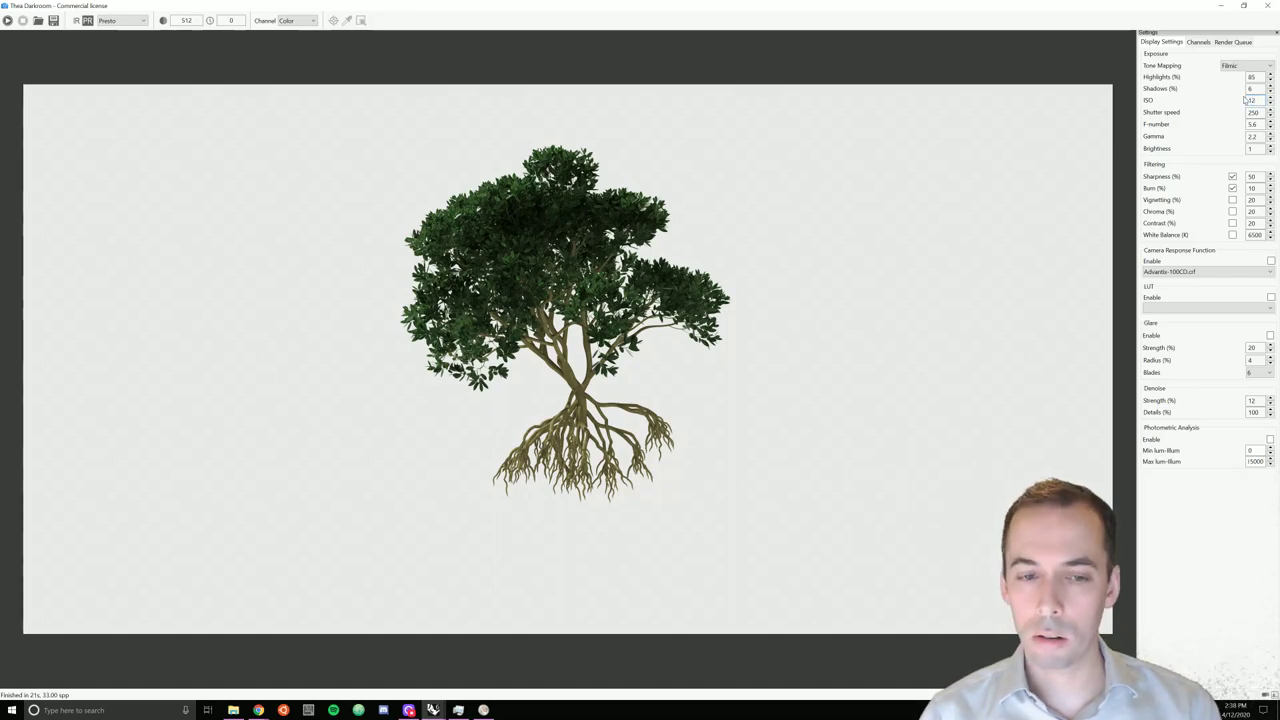
text(0)
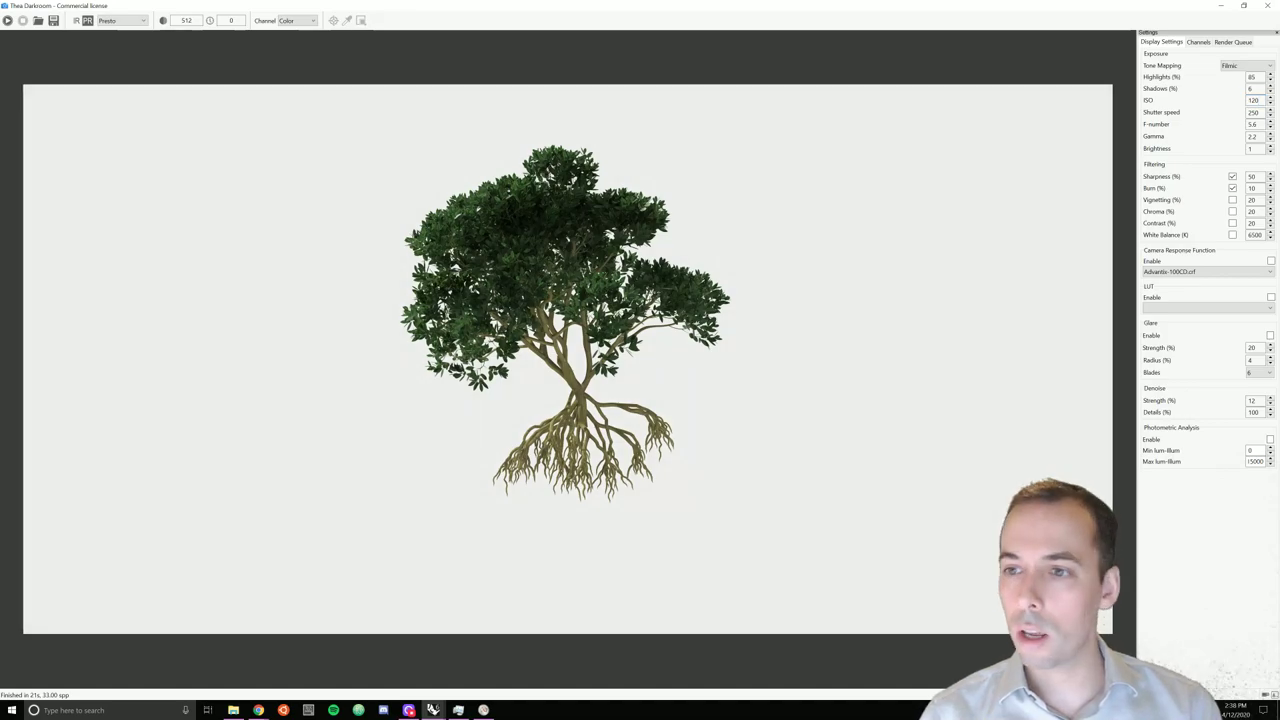
key(Tab)
key(Tab)
key(Tab)
key(Tab)
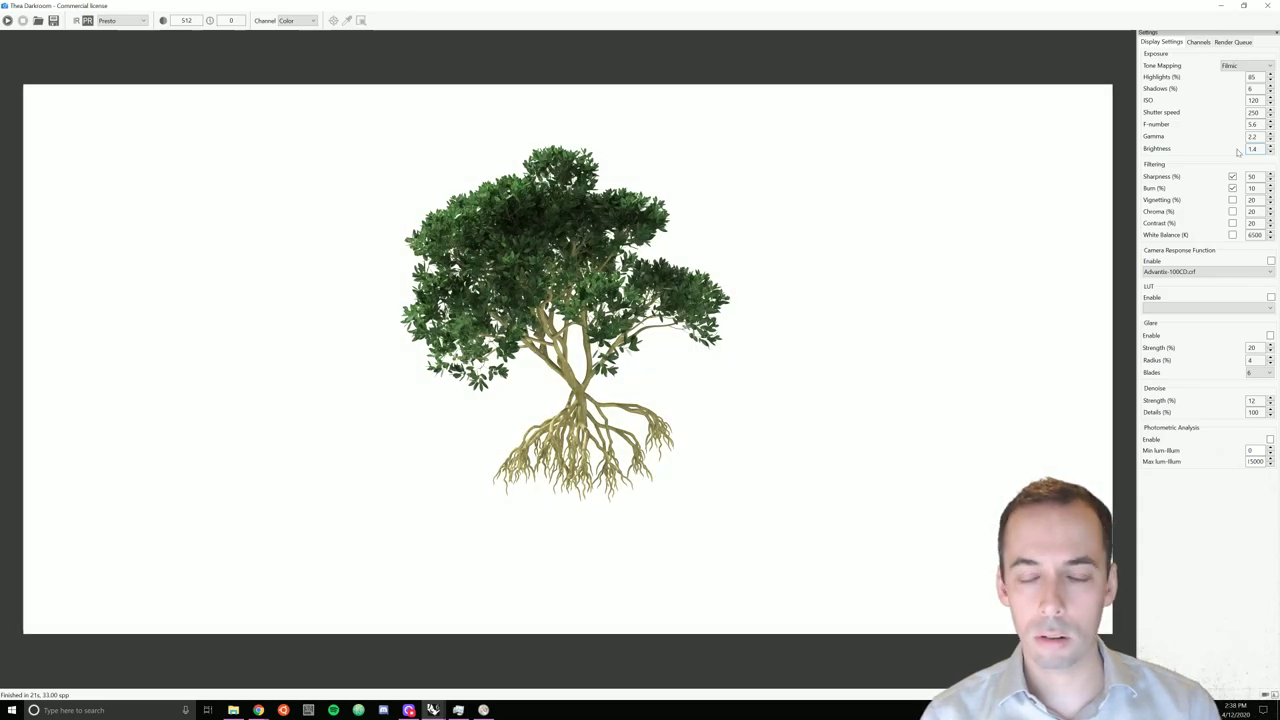
Set the display Brightness to 1.36.
text(1.3)
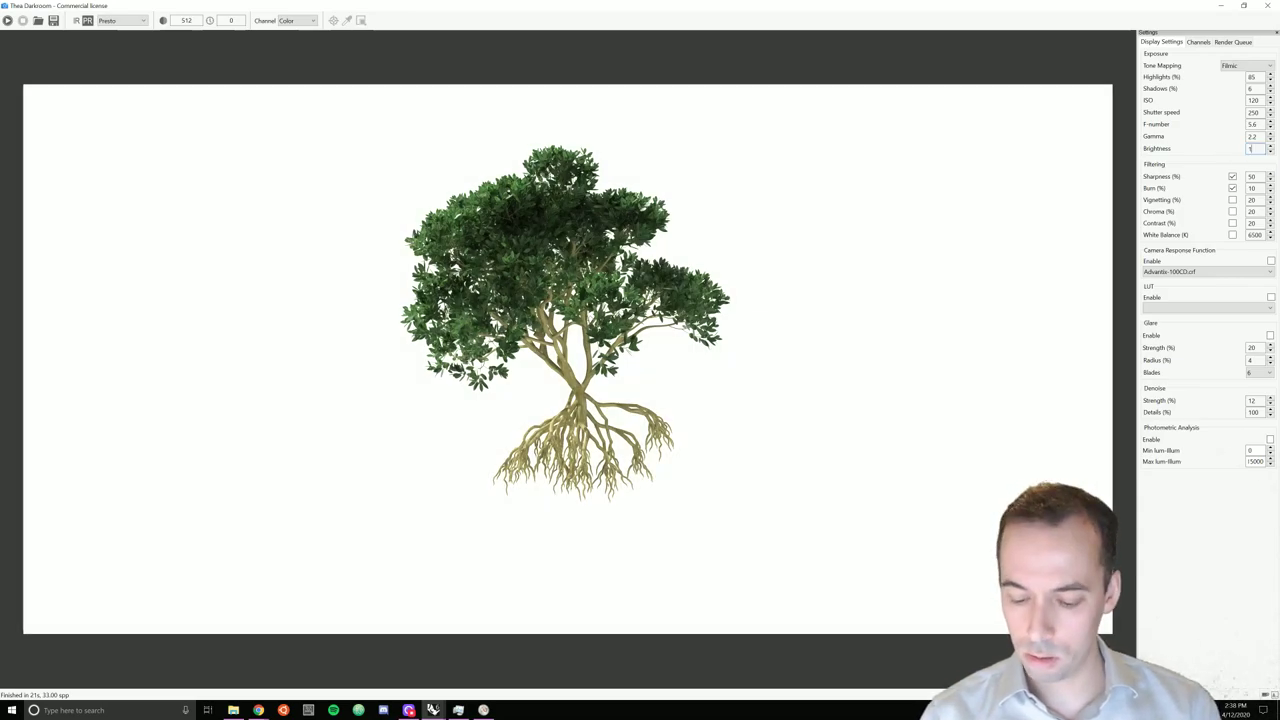
key(Return)
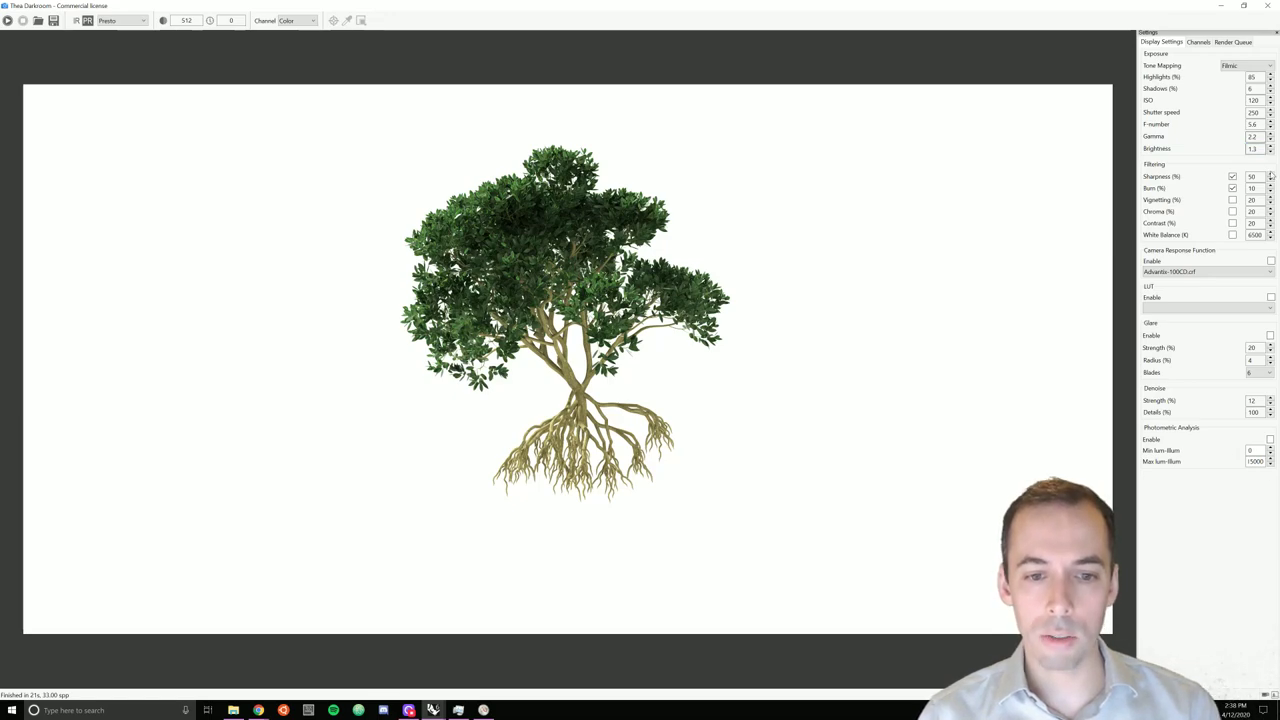
double_click(1252, 148)
text(1)
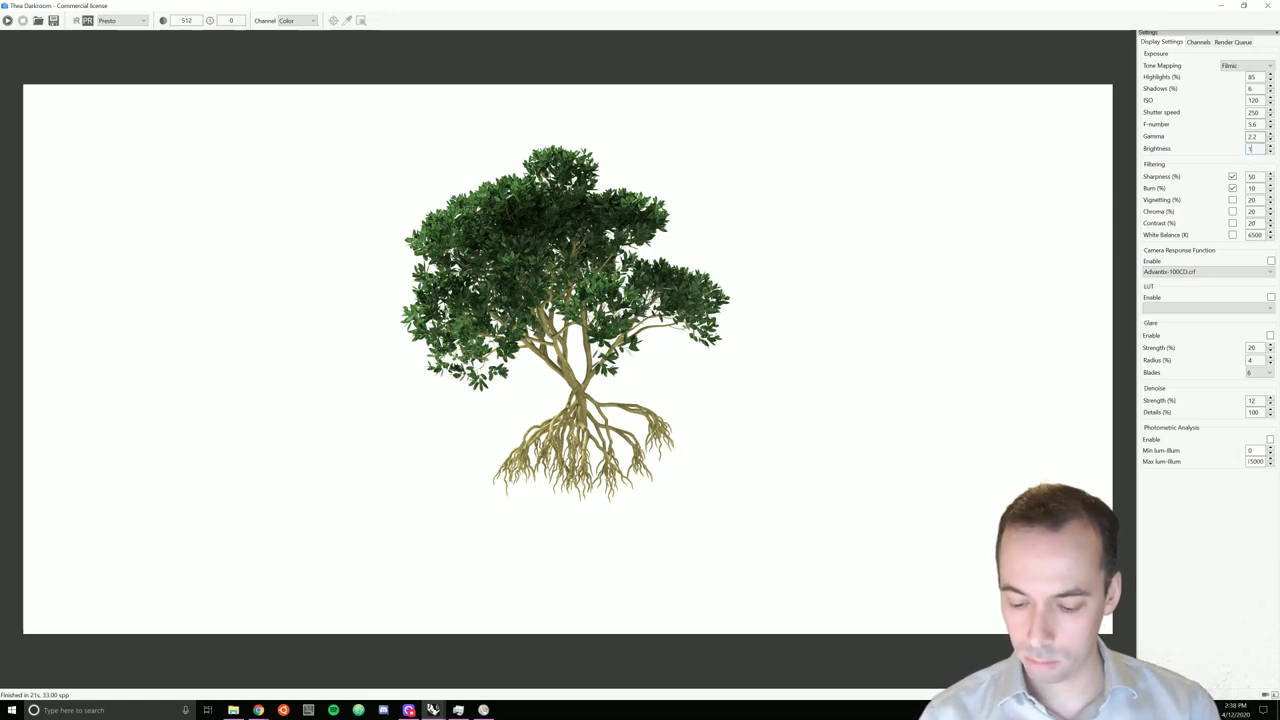
text(.36)
key(Return)
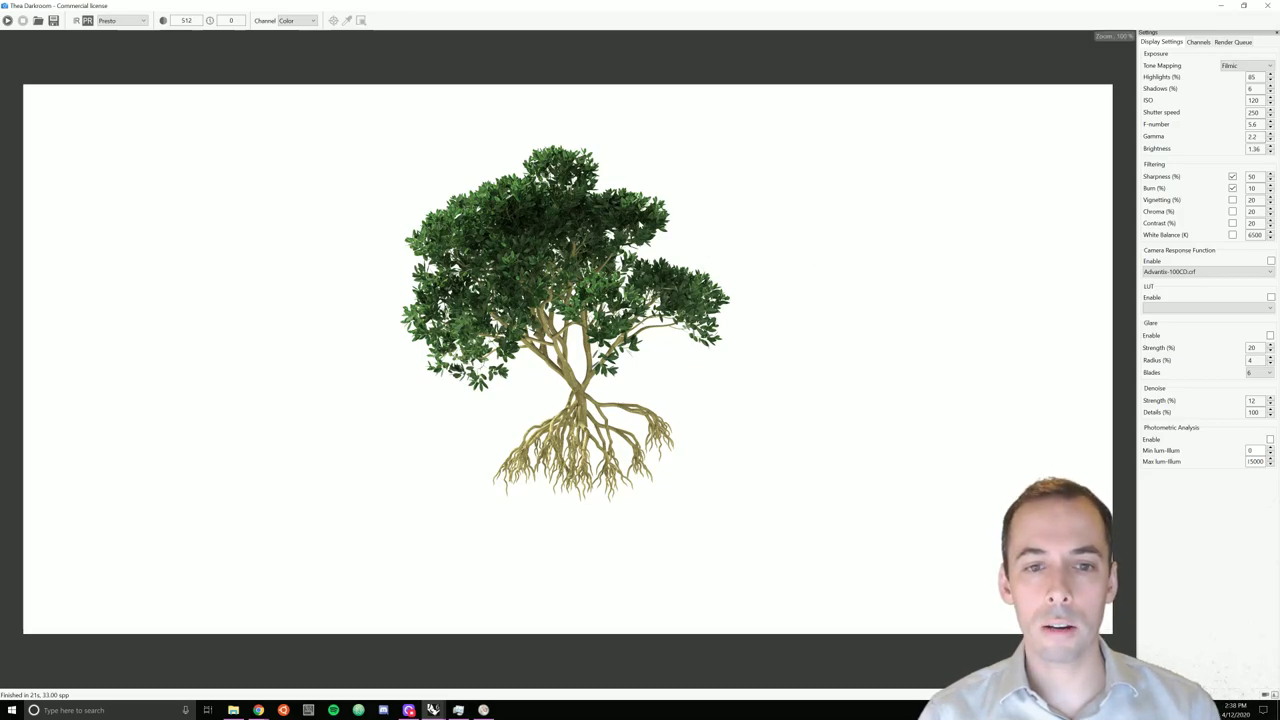
scroll(565, 354, up, 2)
scroll(565, 354, down, 2)
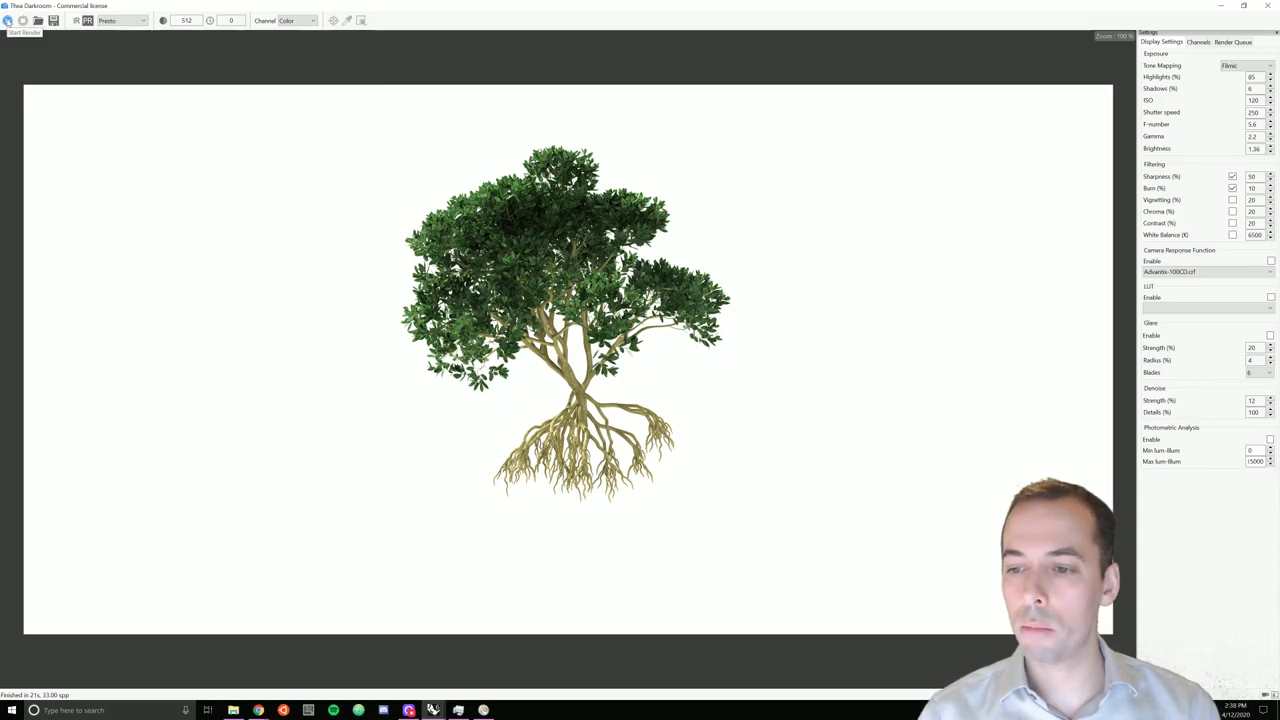
Start the tree's production render and bring up Task Manager's CPU view.
click(7, 20)
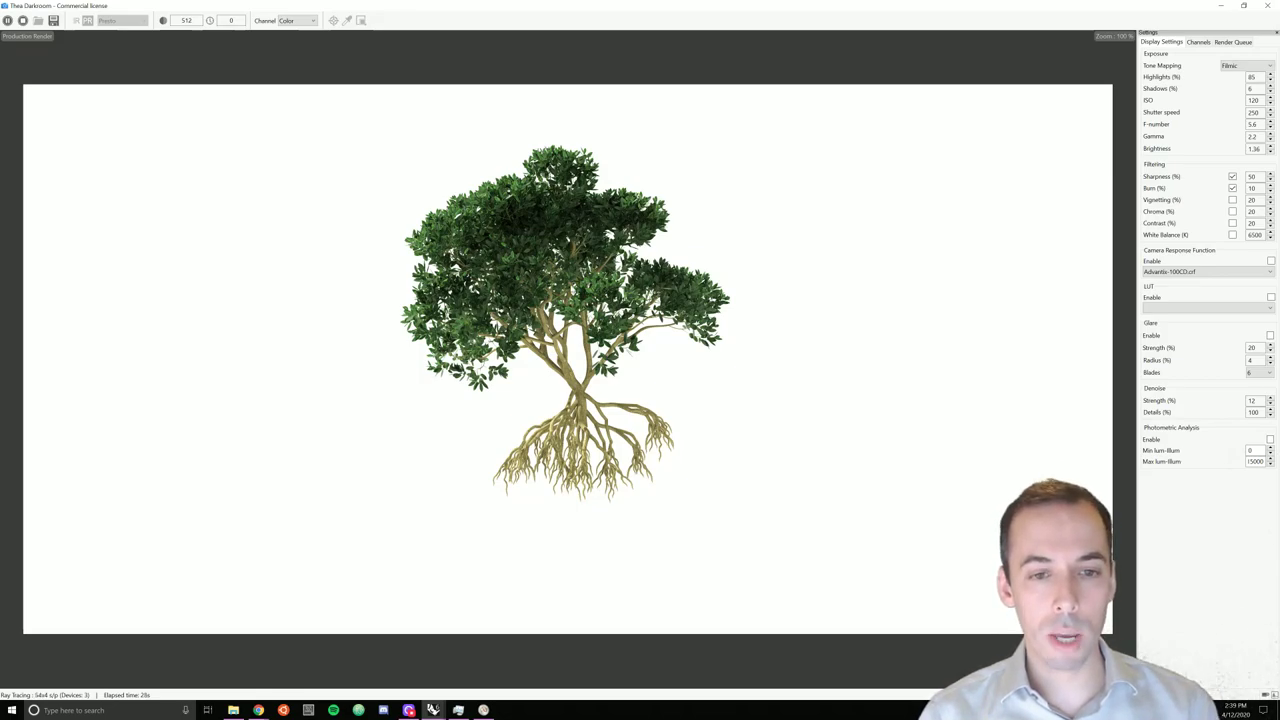
click(458, 710)
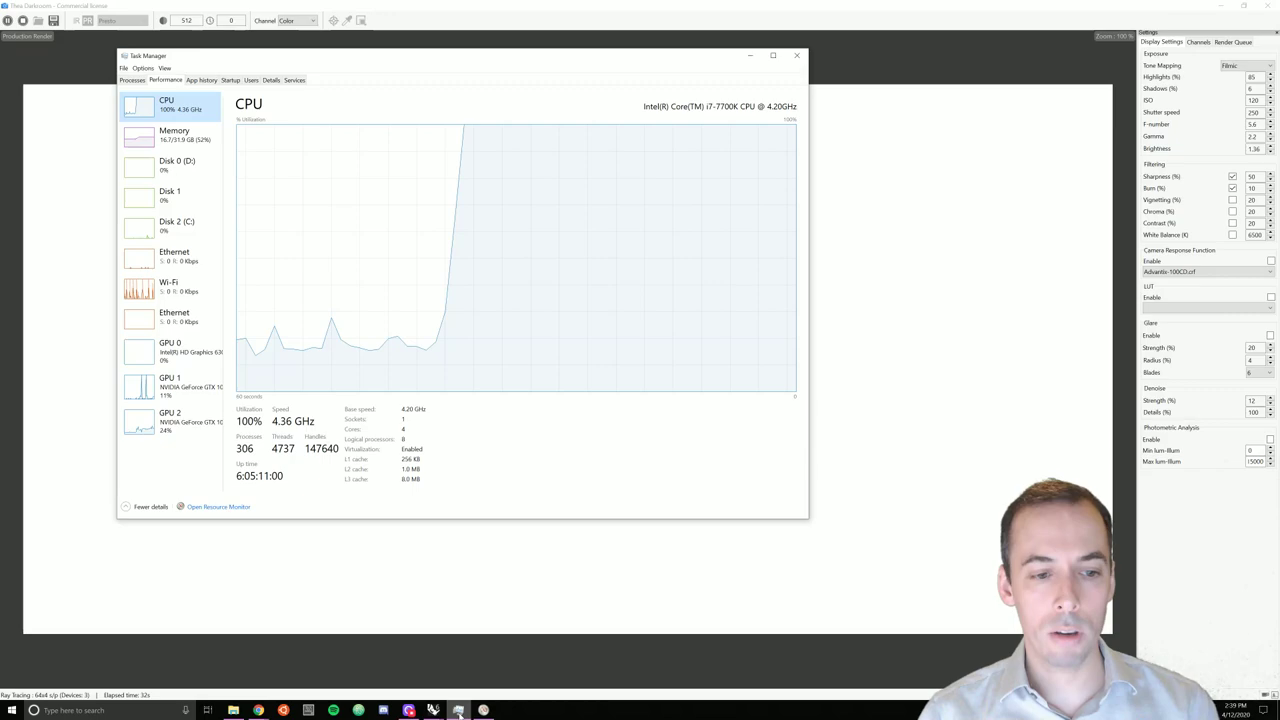
Check per-core CPU load in Resource Monitor, minimise both monitors, and stop the render at 1m 3s.
click(458, 712)
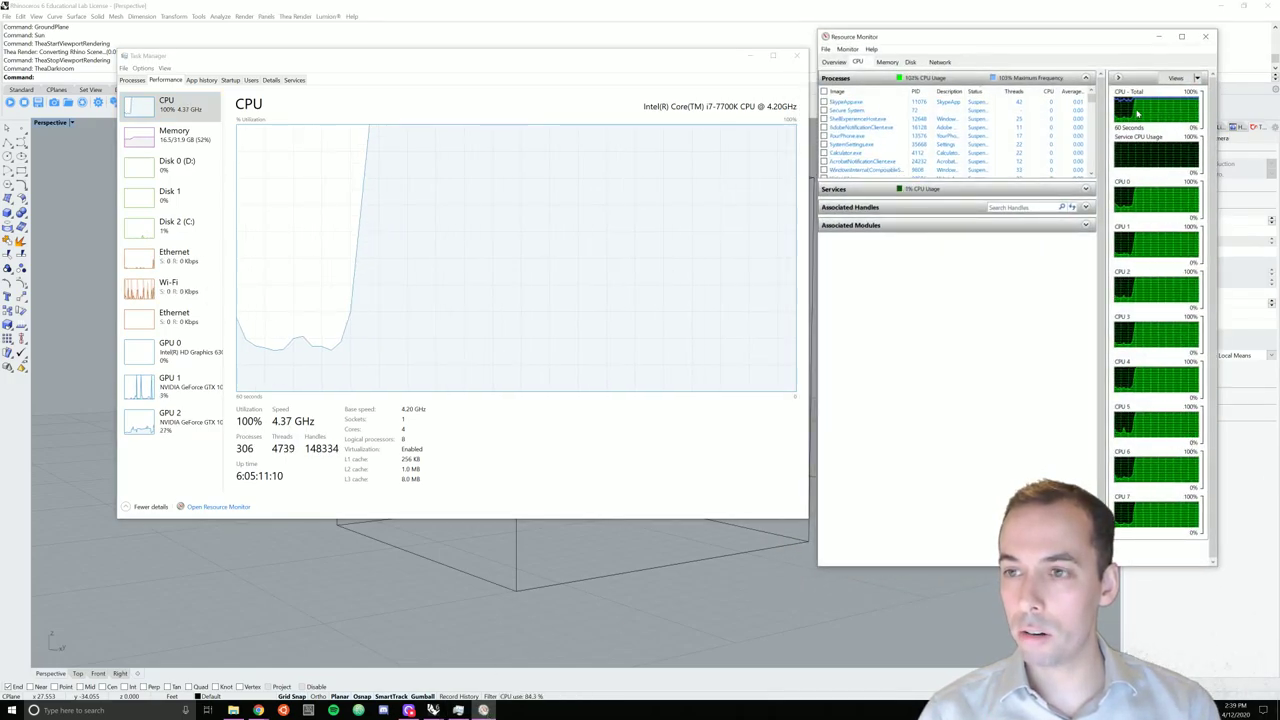
click(1158, 36)
click(750, 56)
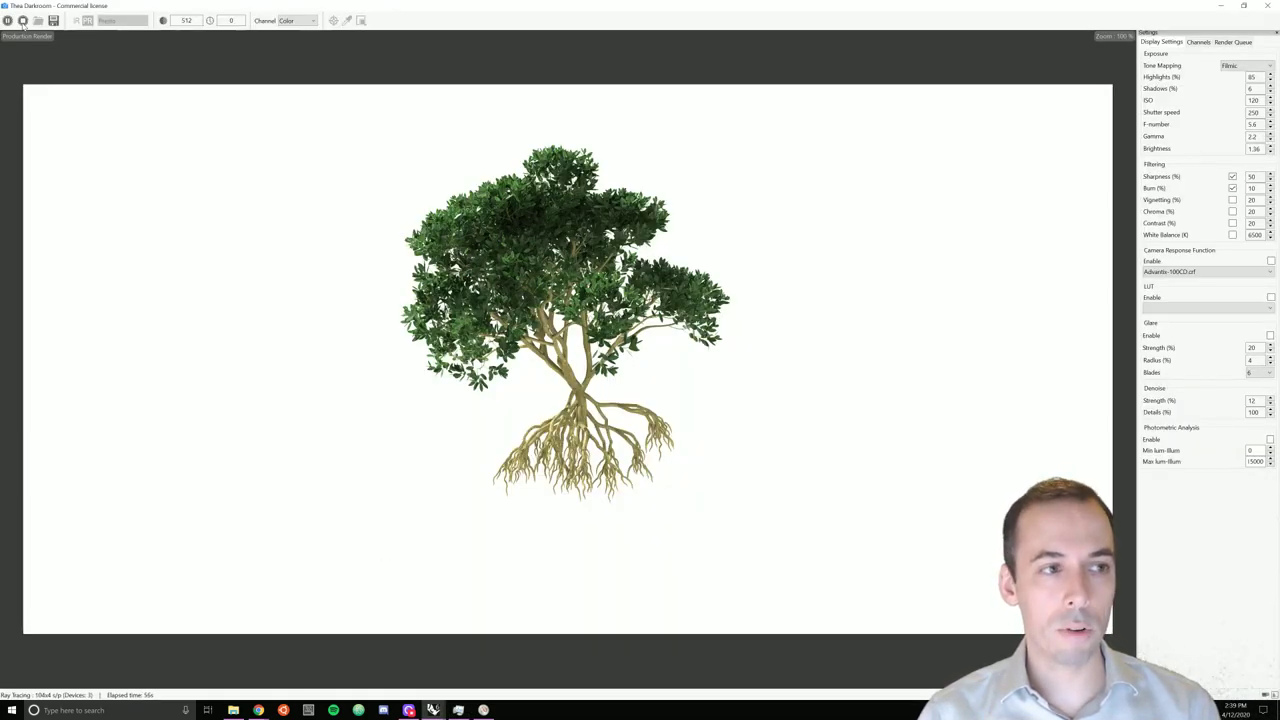
click(22, 21)
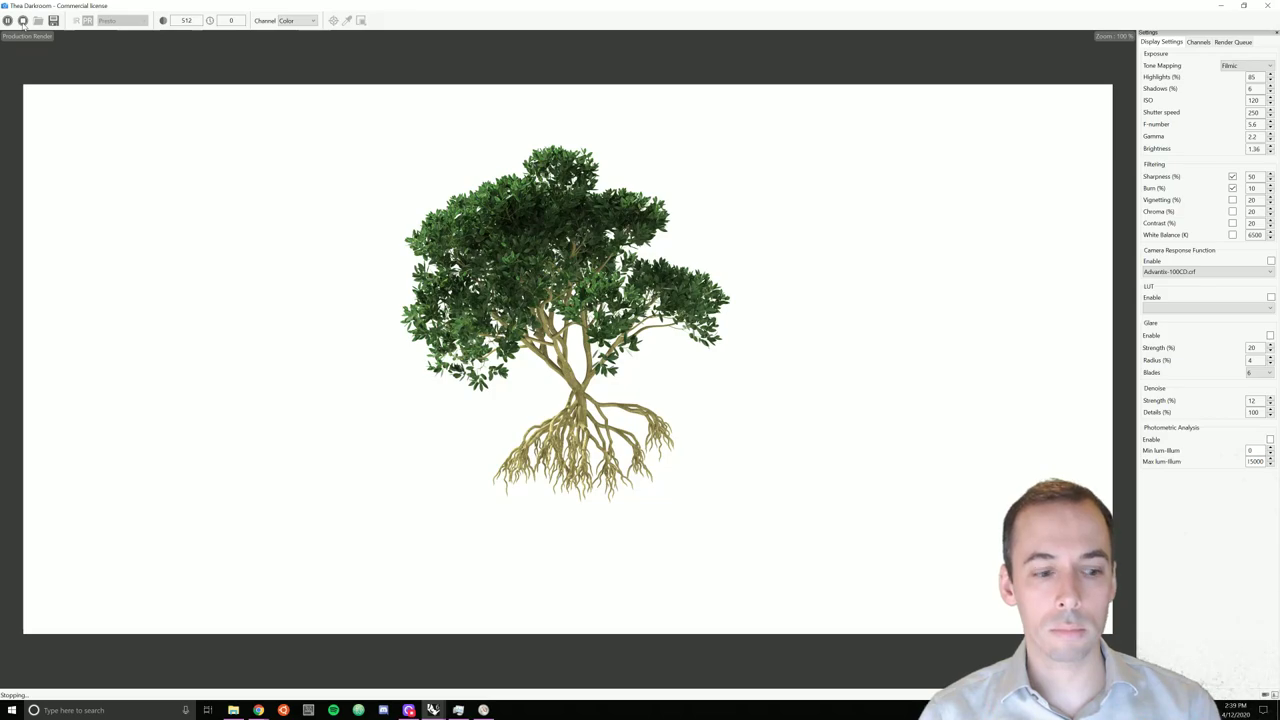
View the Alpha channel's white tree silhouette, then switch the channel view to Ambient Occlusion.
click(306, 21)
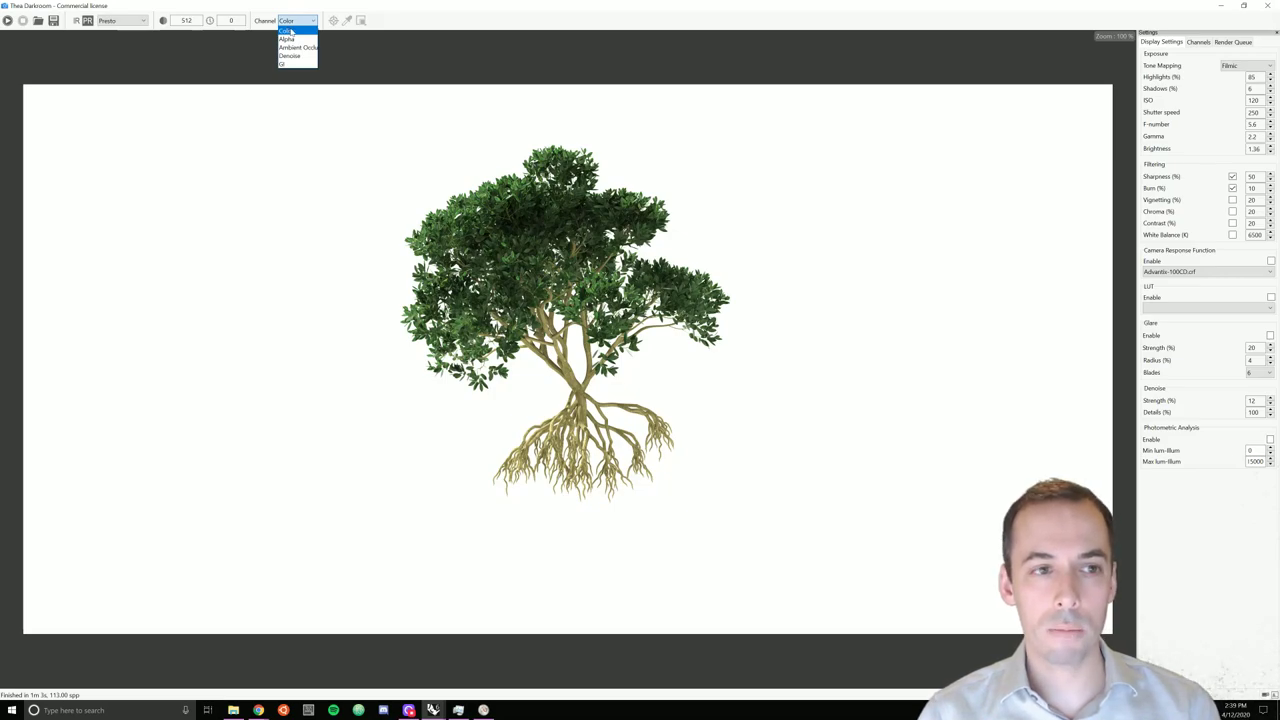
click(297, 40)
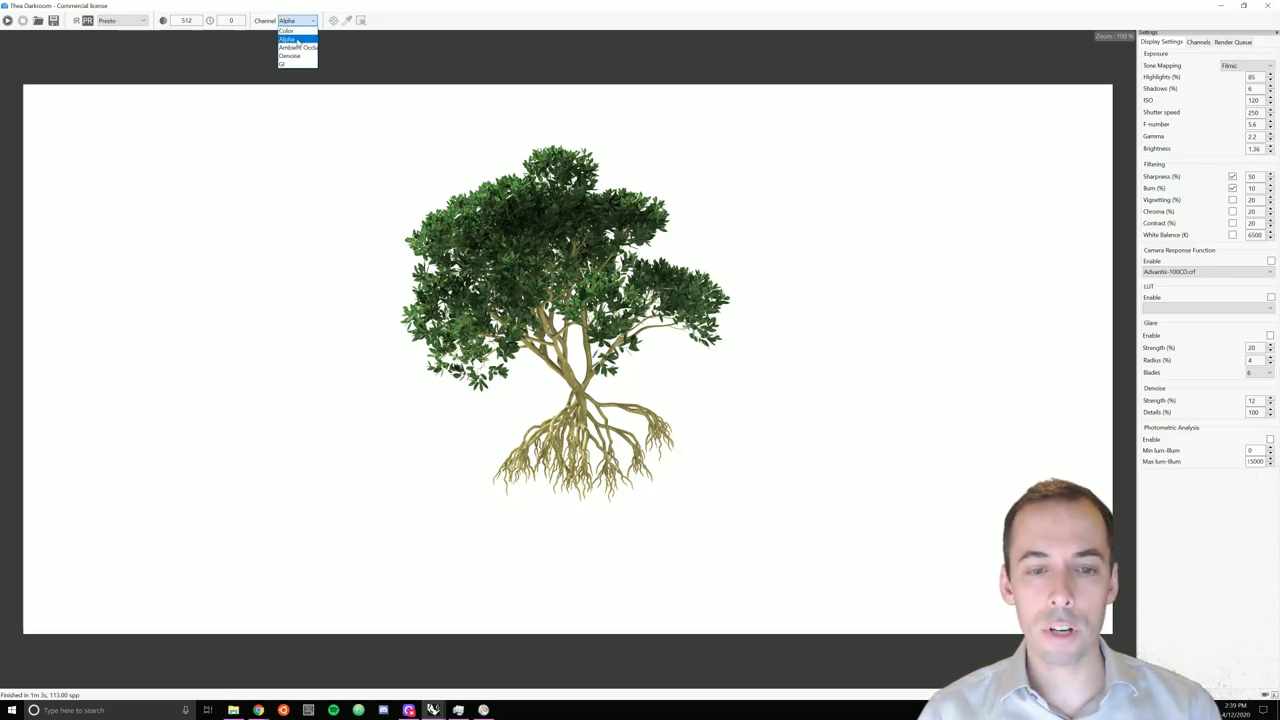
click(297, 40)
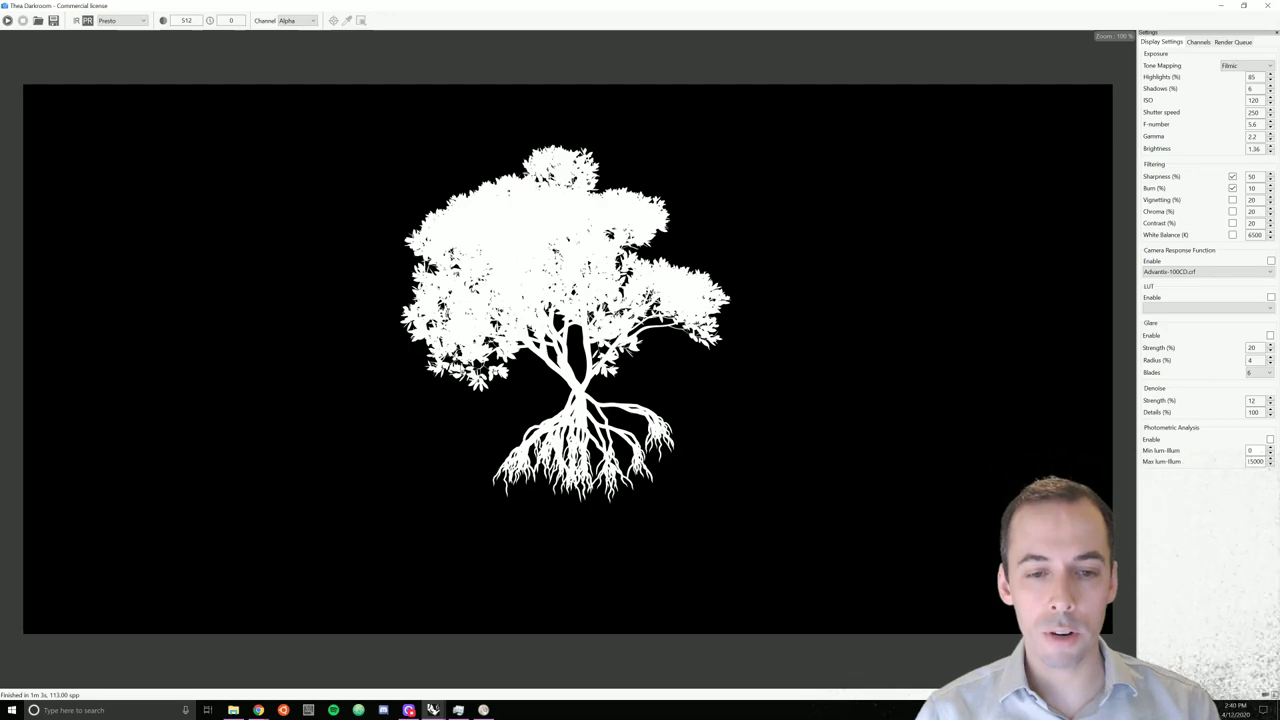
click(310, 21)
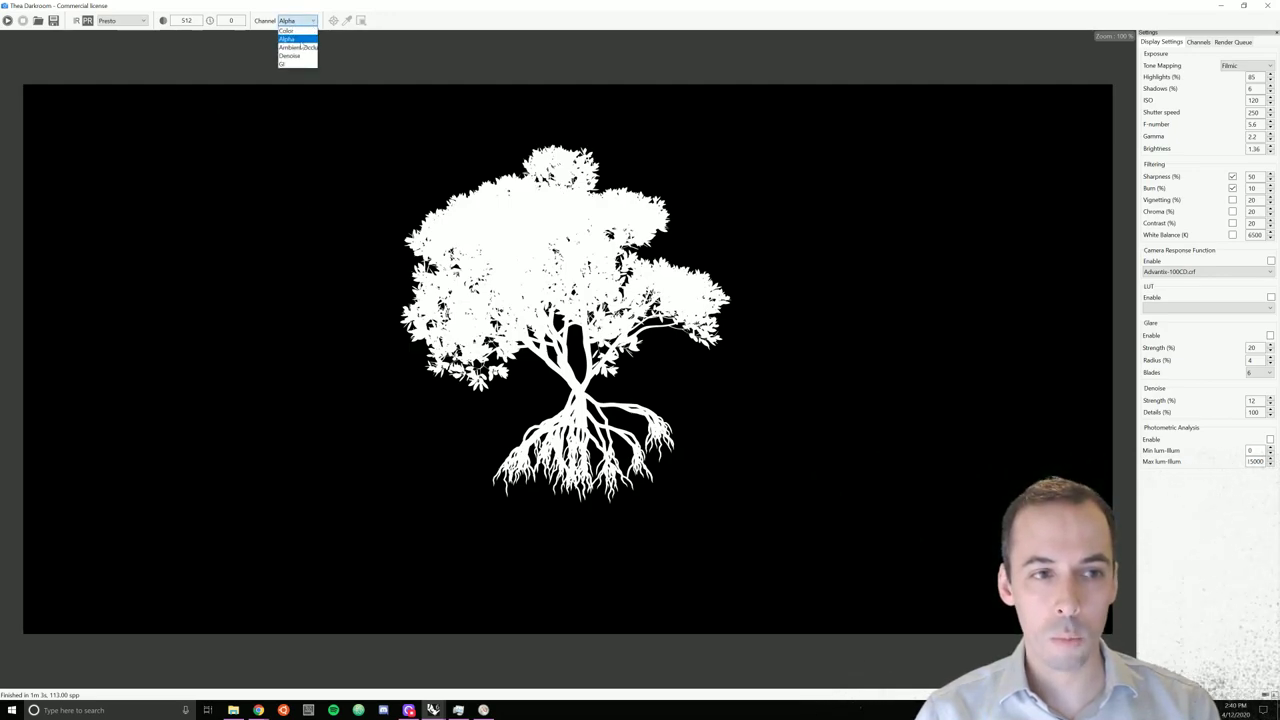
click(301, 48)
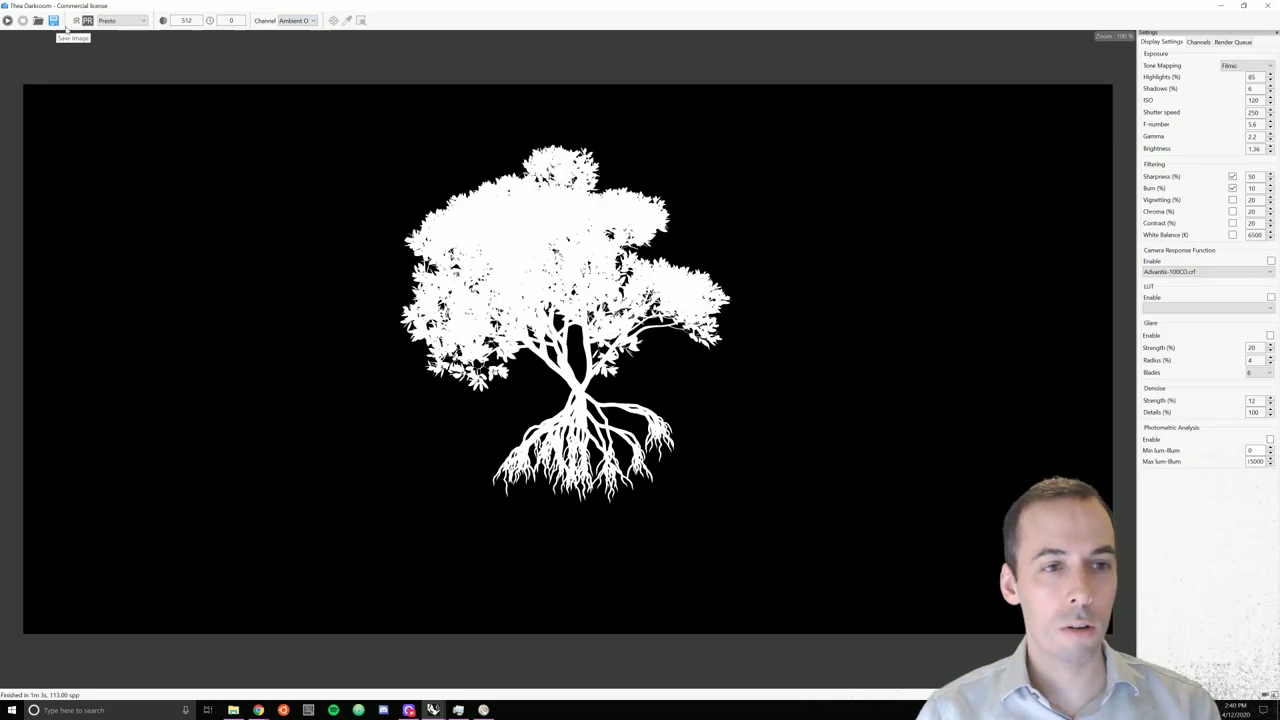
Switch the Darkroom display back to the Color channel to show the full-colour mangrove render.
click(310, 21)
click(298, 31)
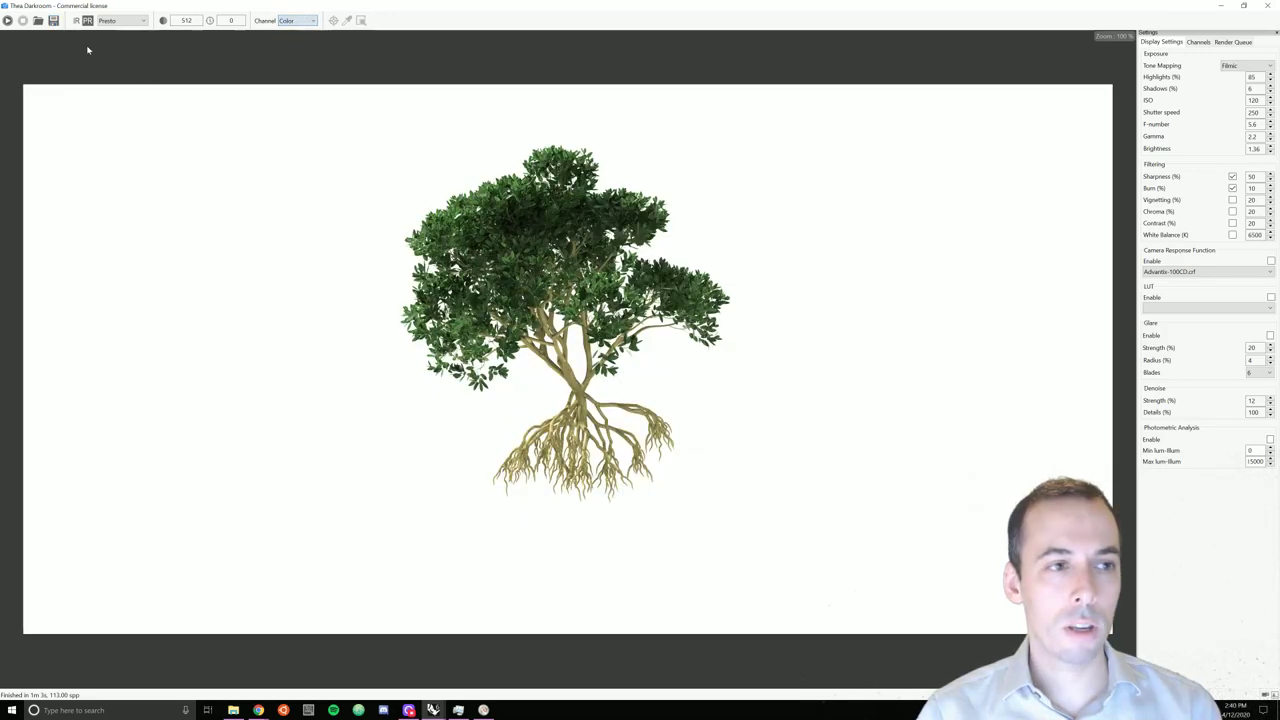